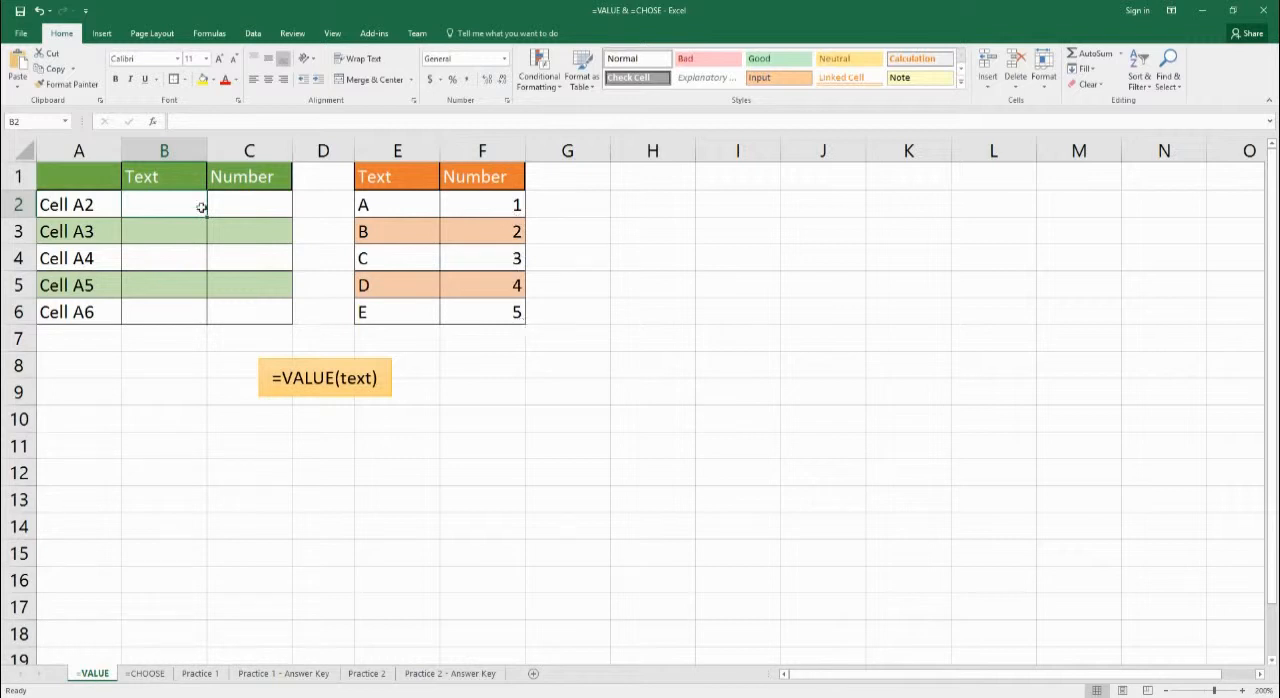
# Enter =RIGHT(A2) in cell B2 to extract the last character of the Cell A2 label.
pyautogui.click(48, 208)
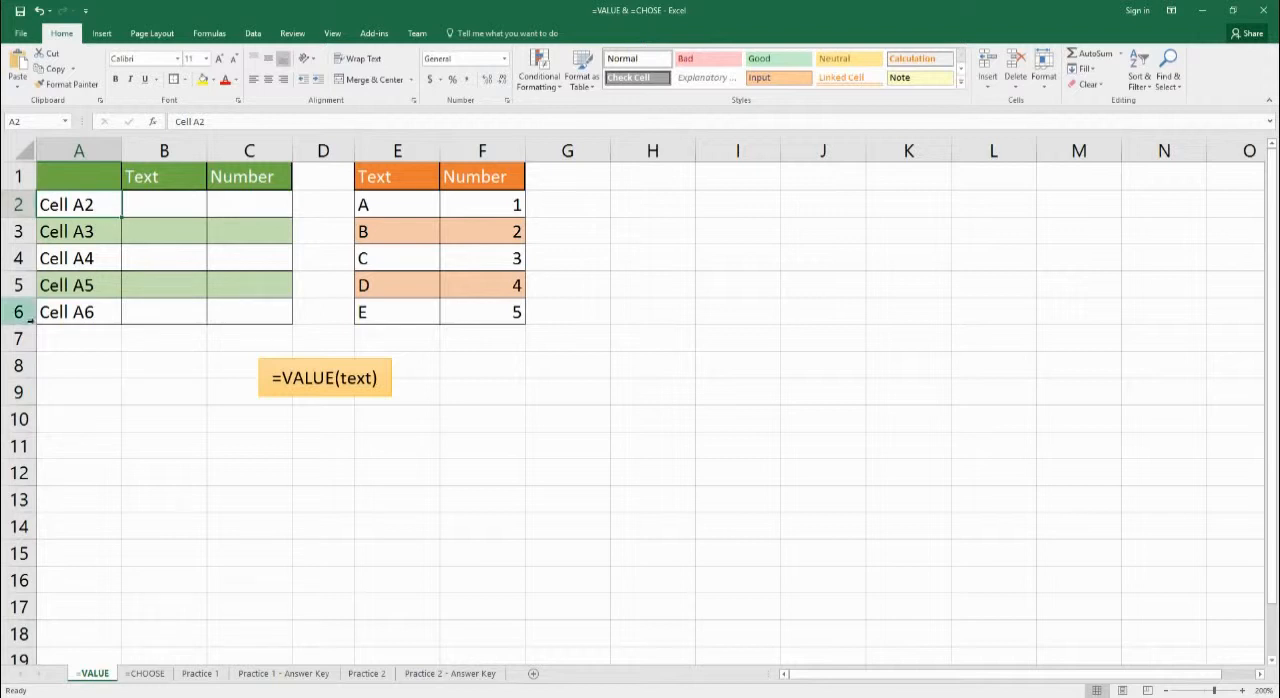
pyautogui.click(166, 211)
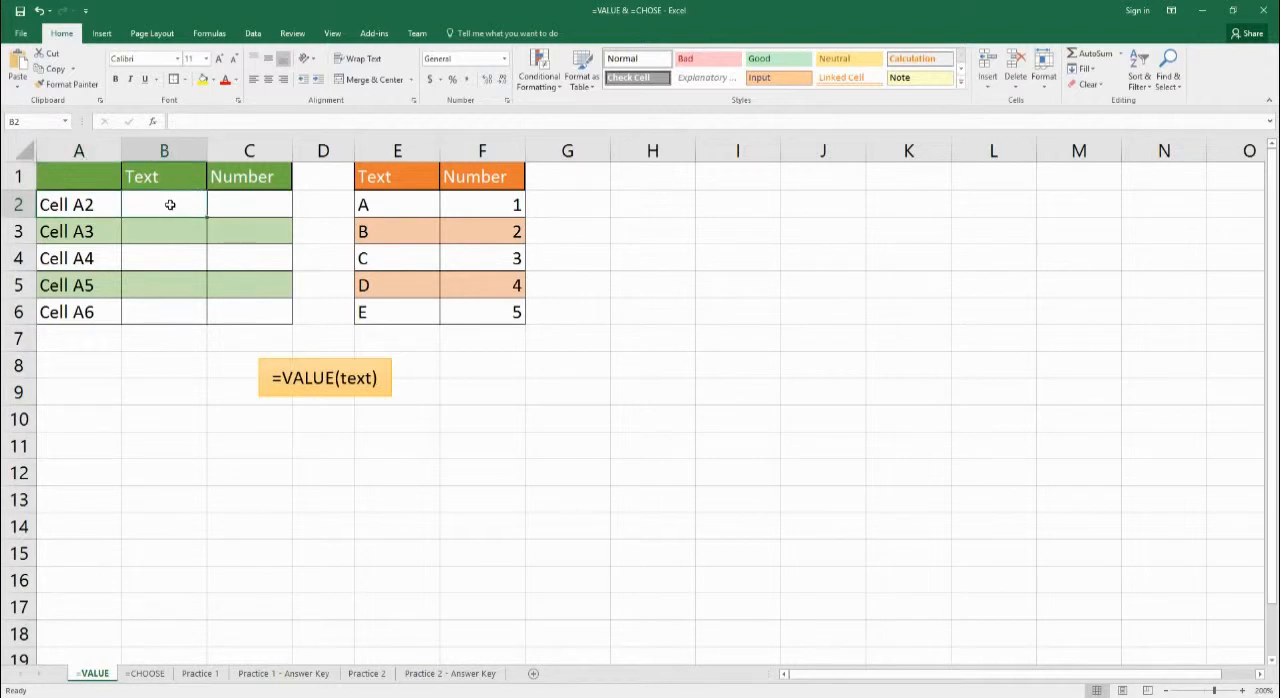
pyautogui.write('=rig')
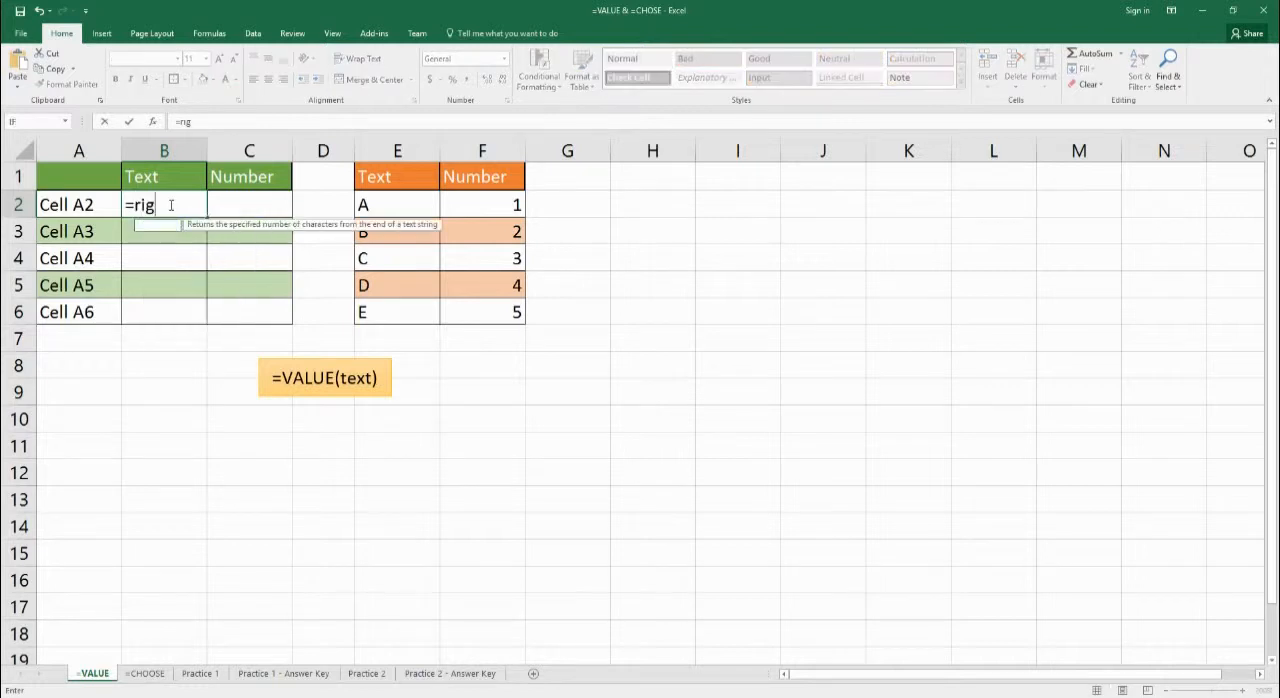
pyautogui.write('ht(a')
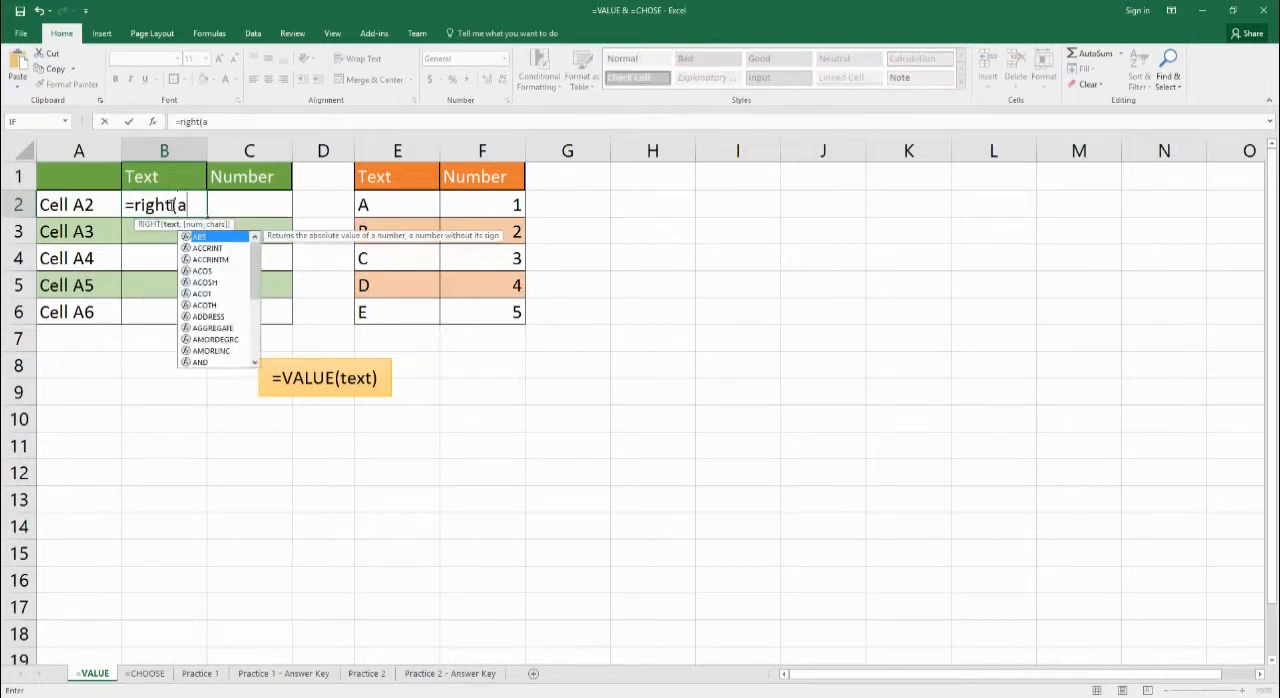
pyautogui.write('2)')
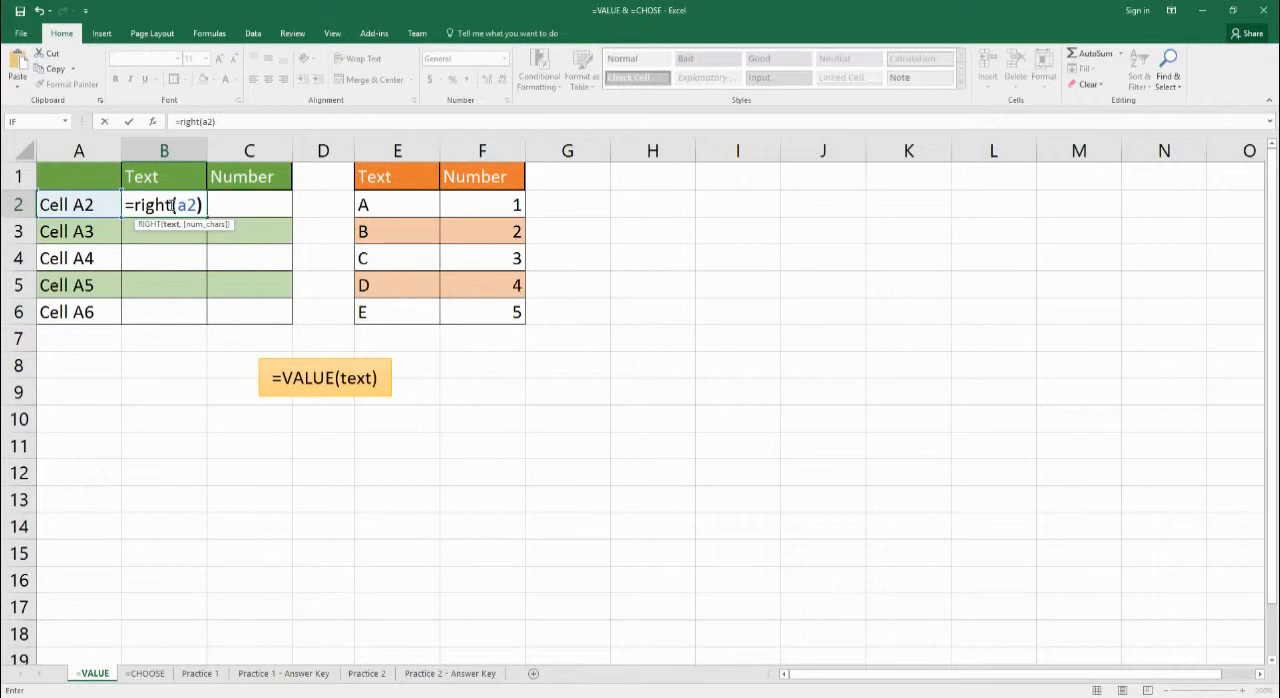
pyautogui.press('Return')
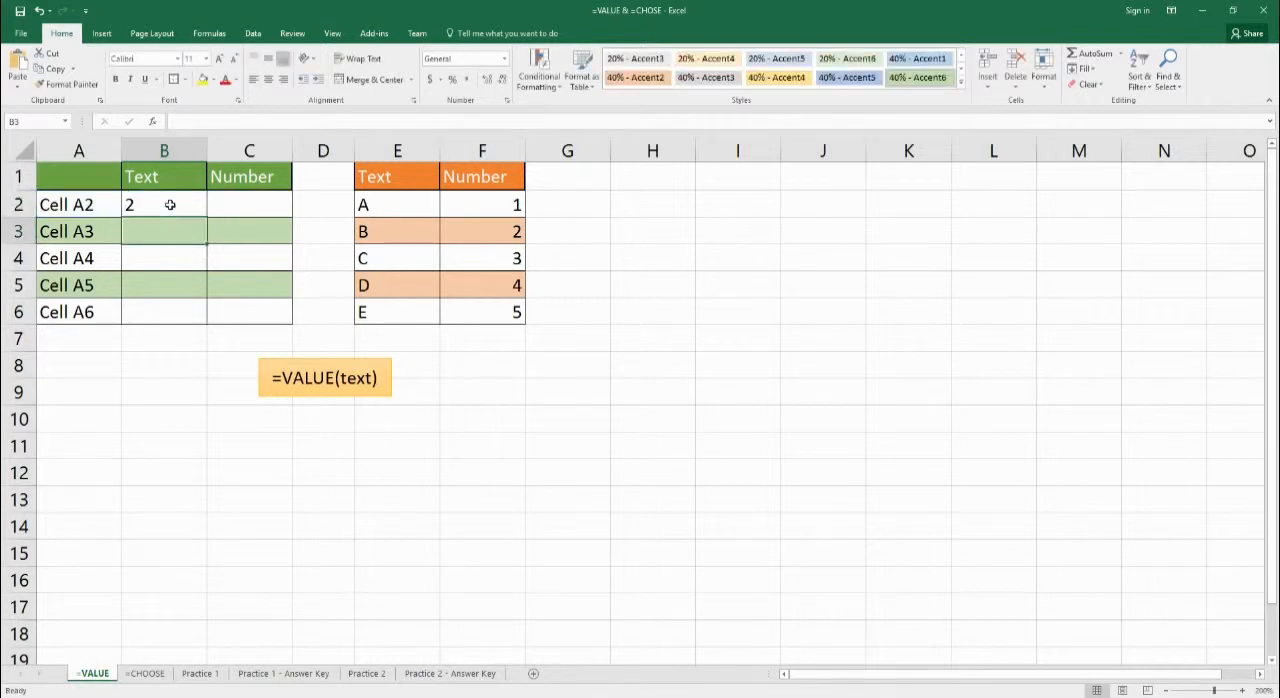
pyautogui.click(164, 206)
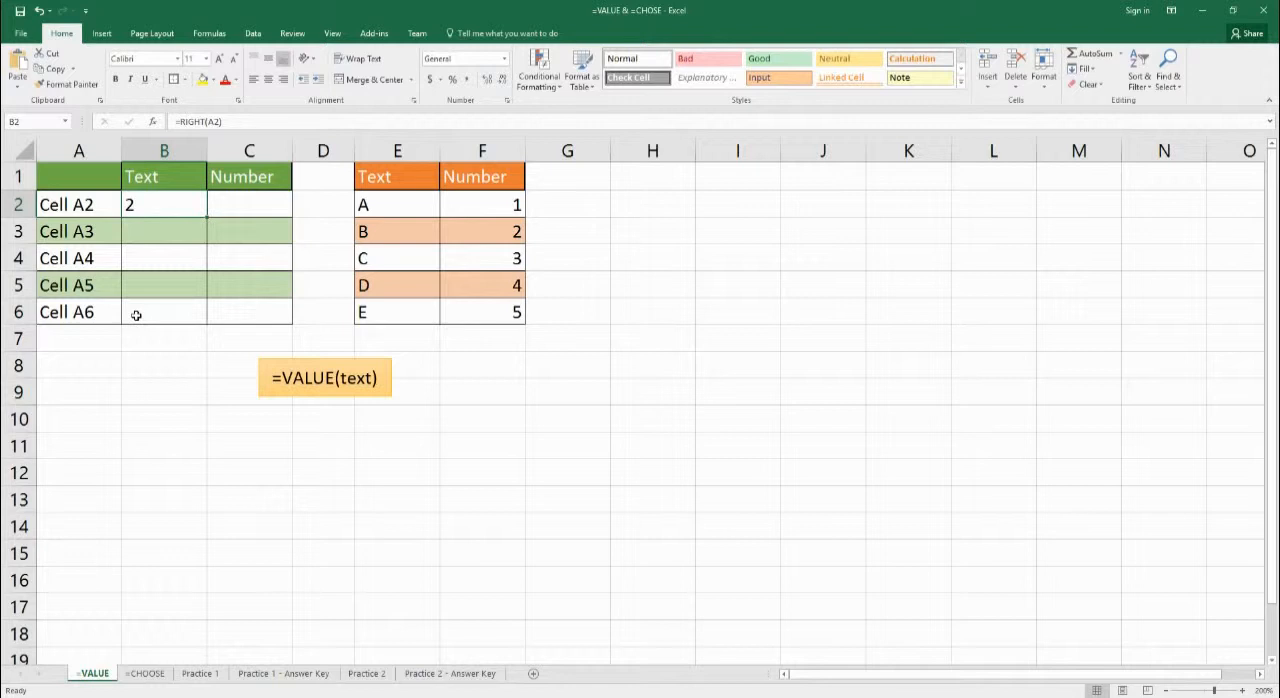
# Enter =VALUE(RIGHT(A2)) in cell C2 to return the last character of A2 as a number.
pyautogui.click(262, 206)
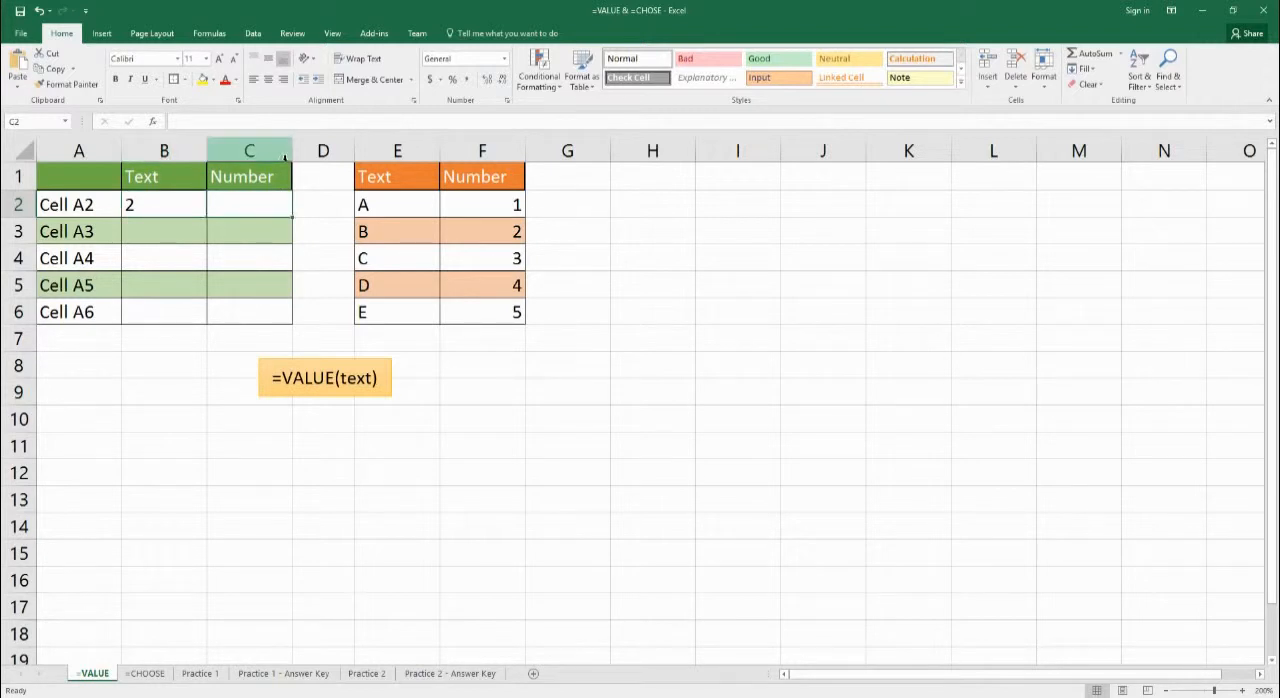
pyautogui.write('=vale')
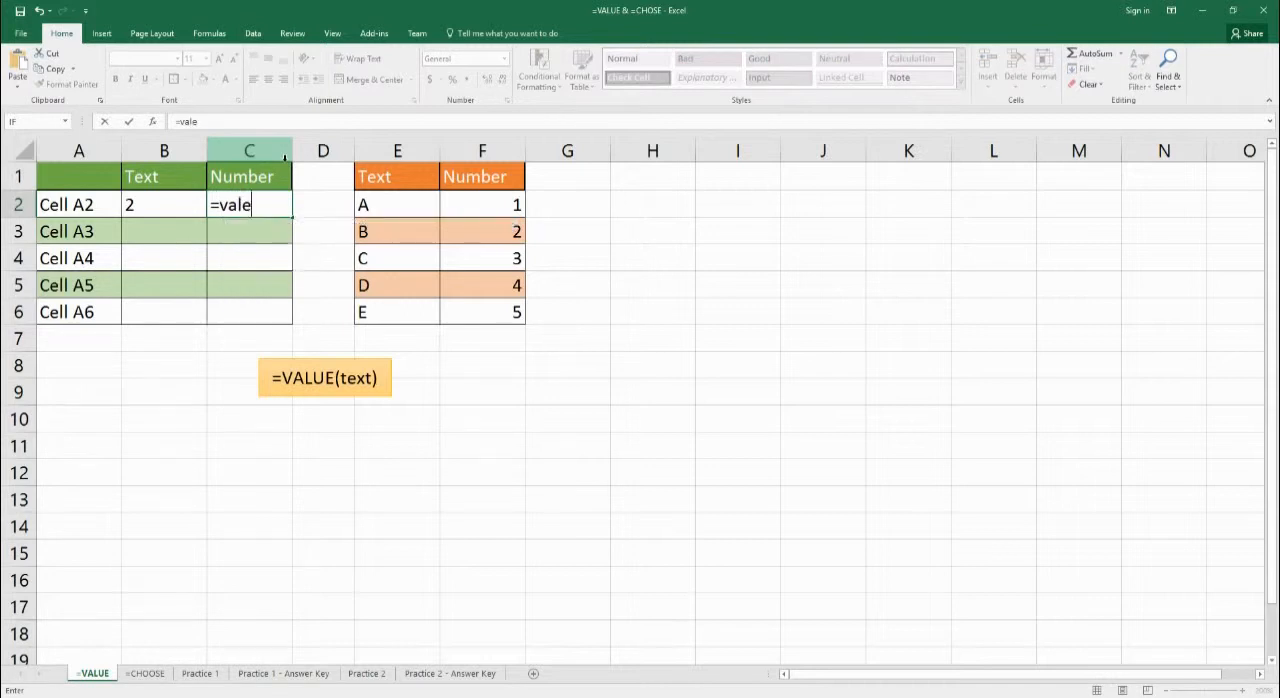
pyautogui.press('BackSpace')
pyautogui.write('ue(')
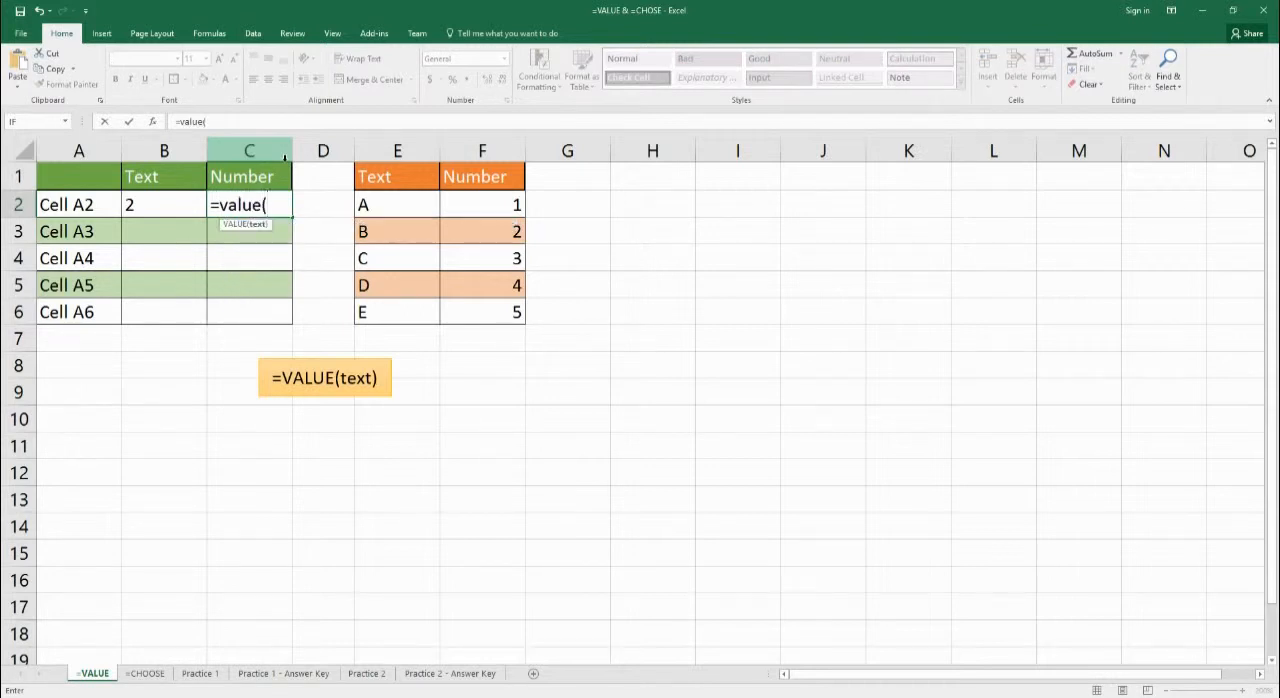
pyautogui.write('right(a2')
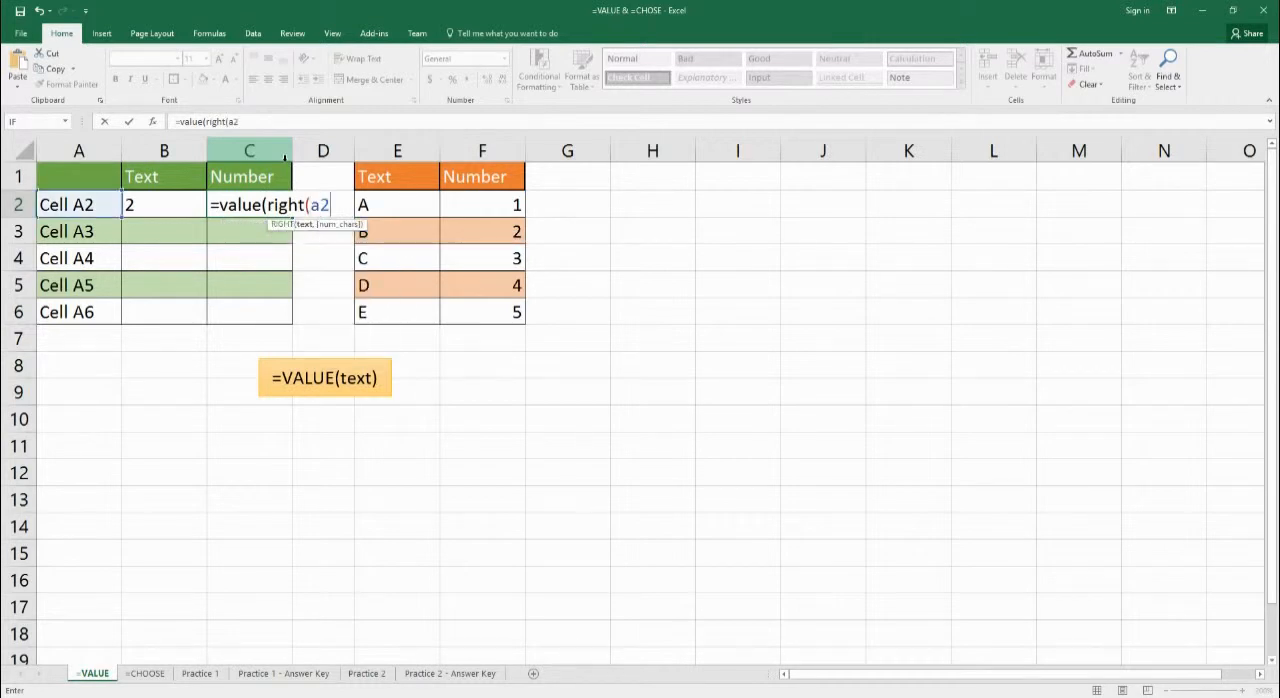
pyautogui.write(')')
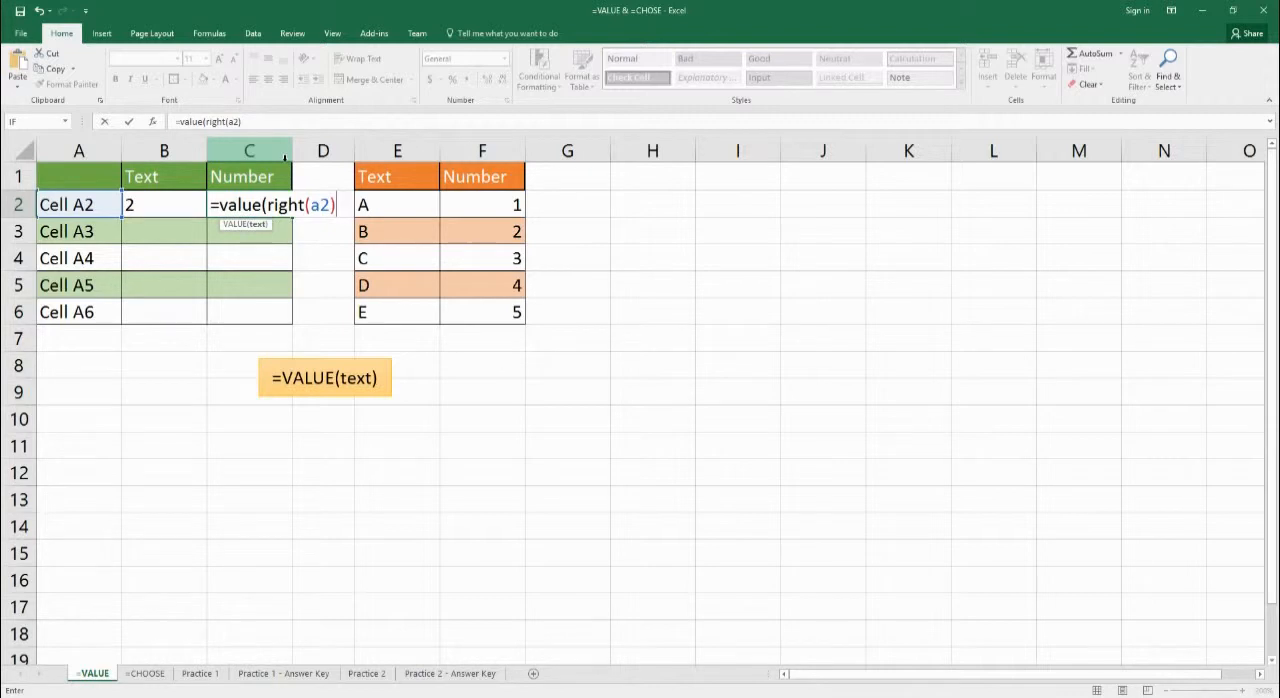
pyautogui.write(')')
pyautogui.press('Return')
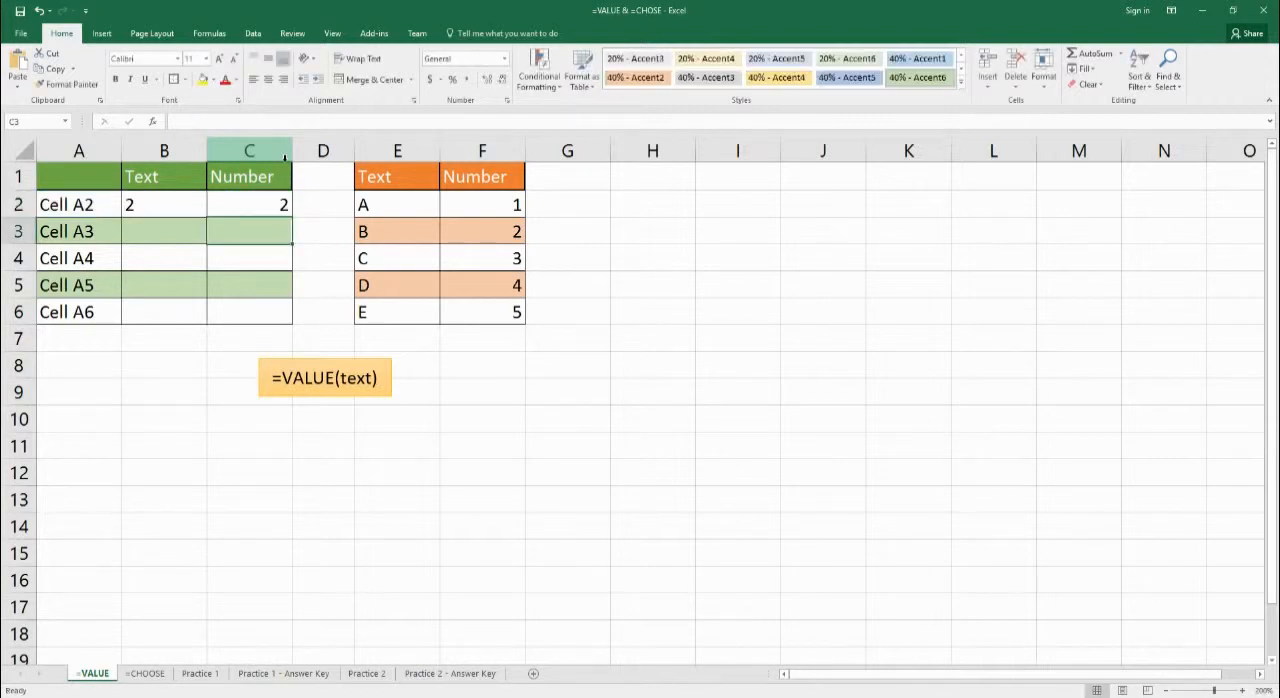
# Try taking two characters in cell C2 by changing its formula to =VALUE(RIGHT(A2,2)).
pyautogui.click(281, 213)
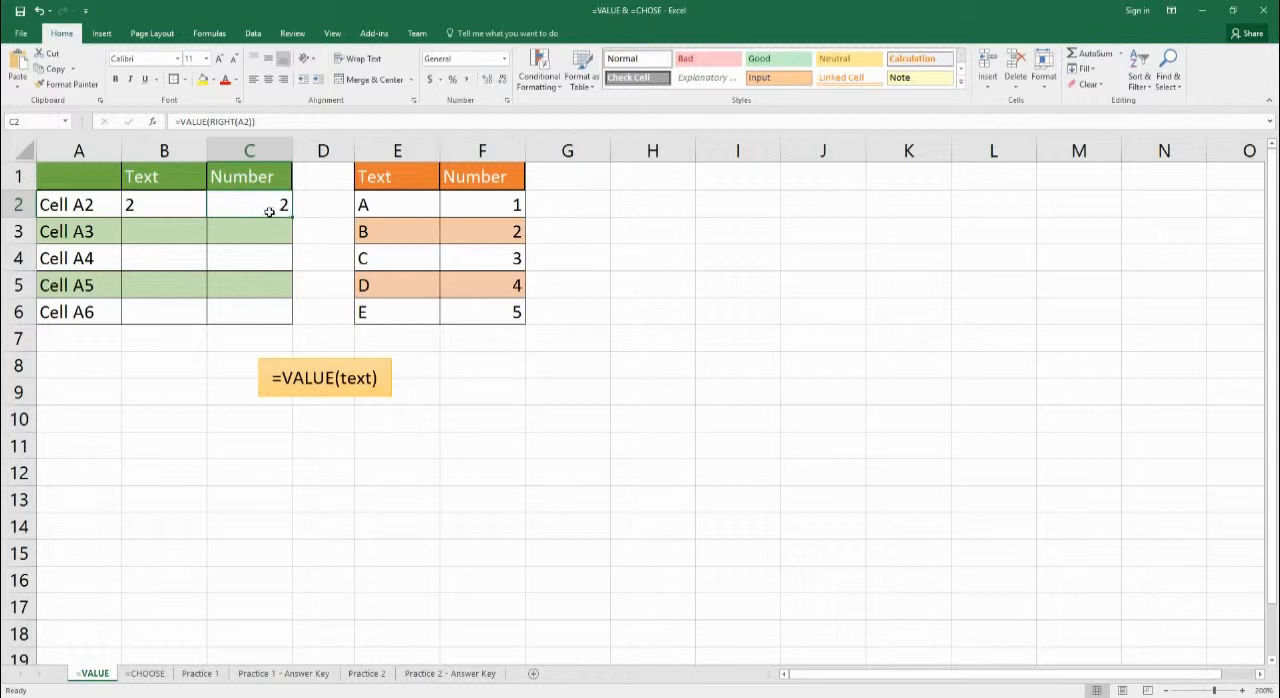
pyautogui.doubleClick(269, 212)
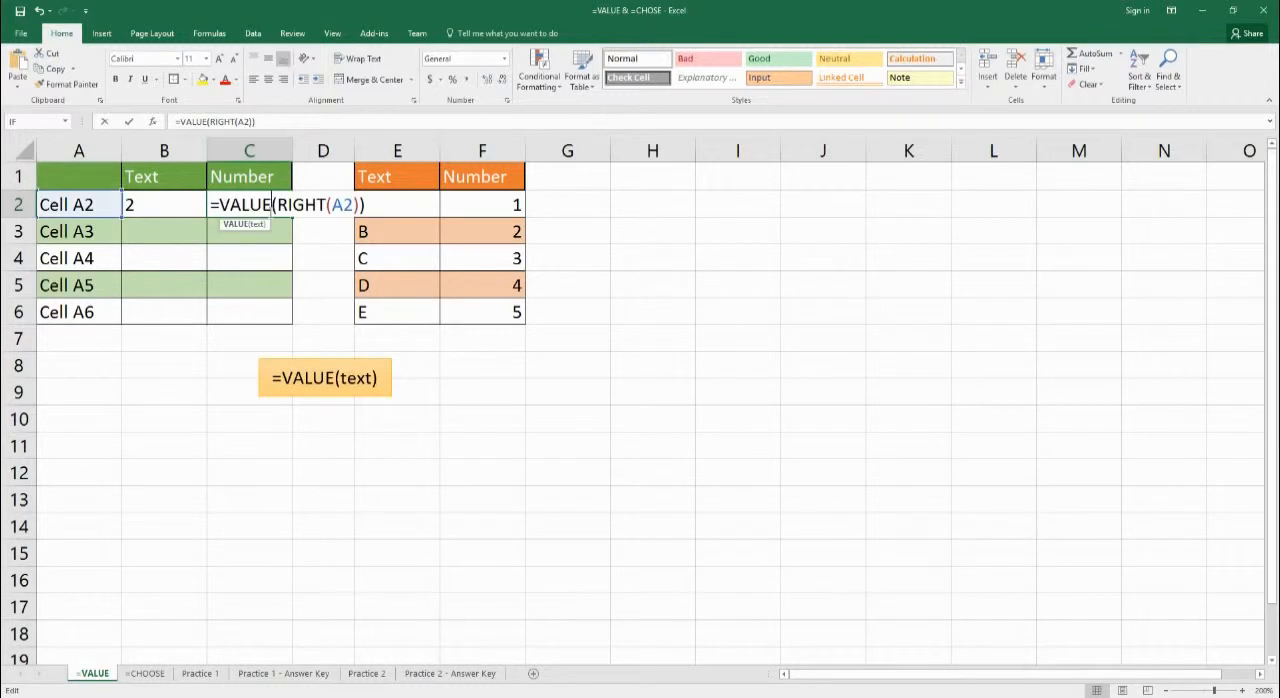
pyautogui.write(',2')
pyautogui.press('End')
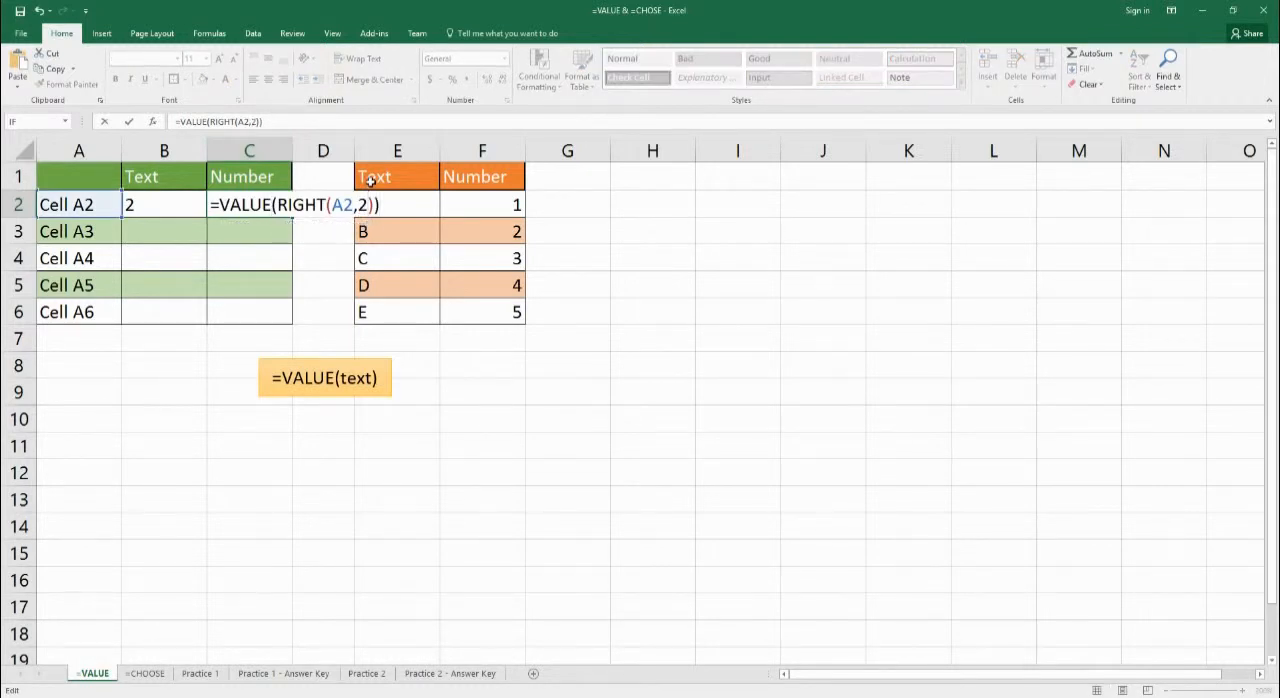
pyautogui.press('Return')
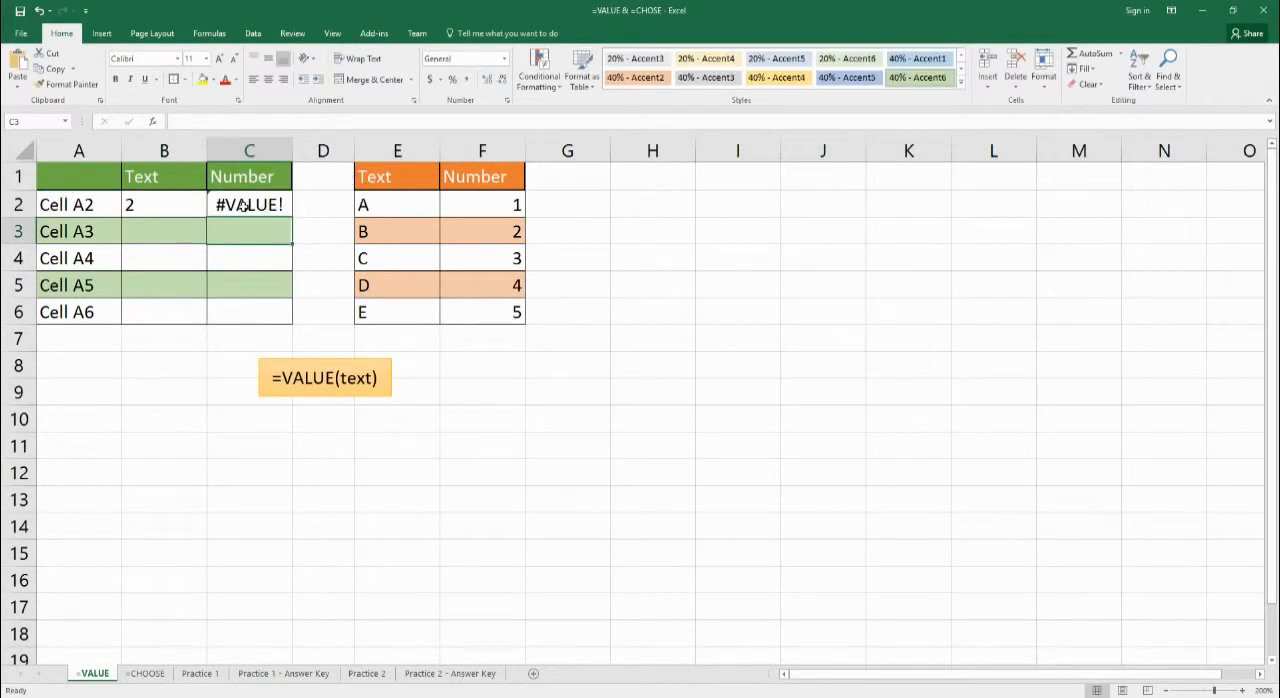
# Remove the character count from the formula in C2, restoring it to =VALUE(RIGHT(A2)).
pyautogui.click(243, 205)
pyautogui.click(256, 121)
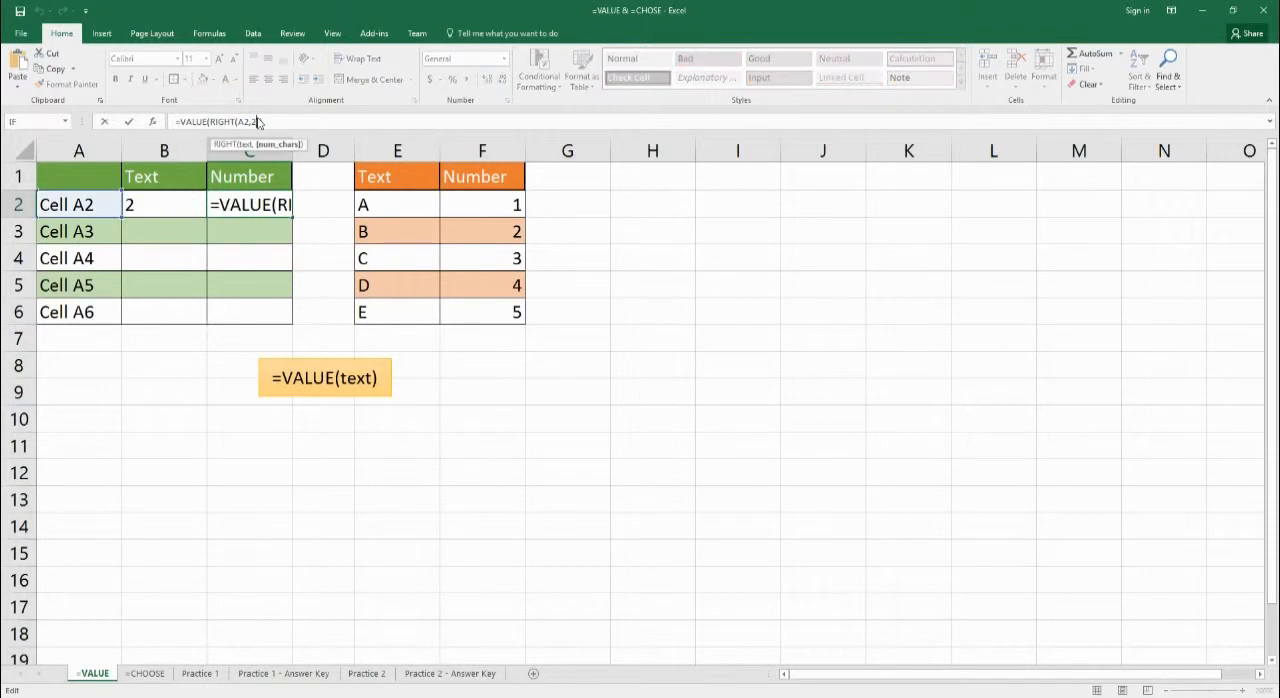
pyautogui.press('BackSpace')
pyautogui.press('BackSpace')
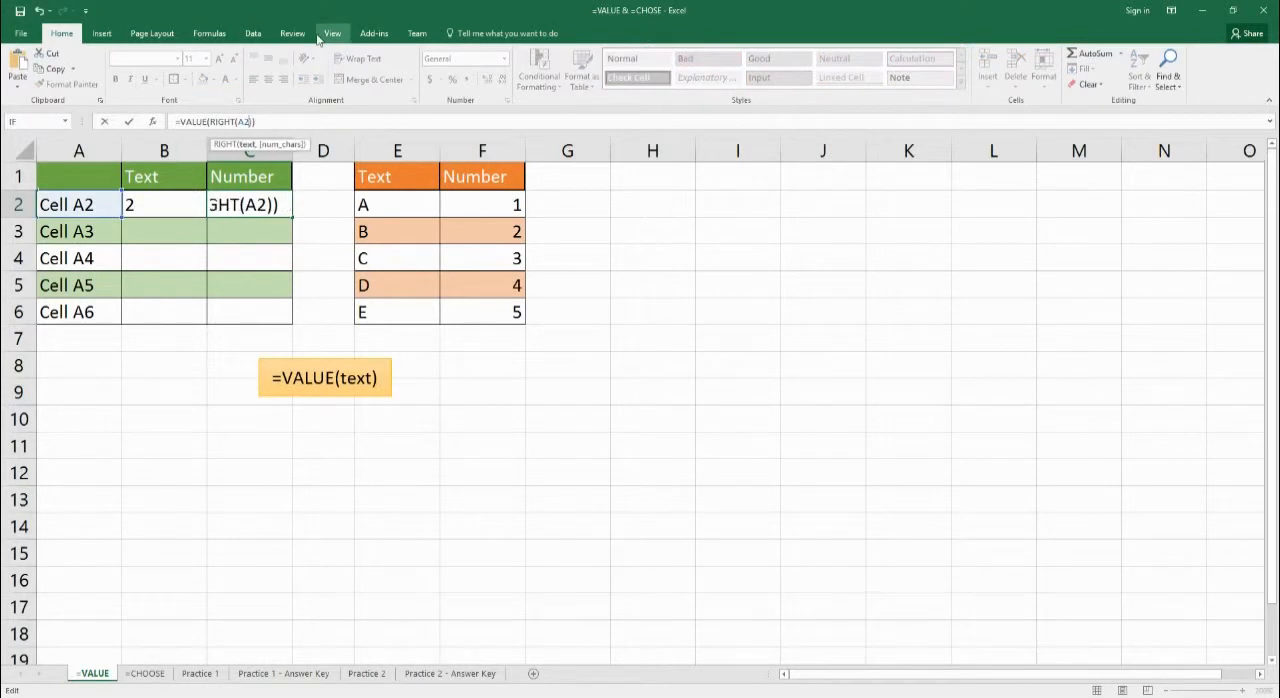
pyautogui.press('Return')
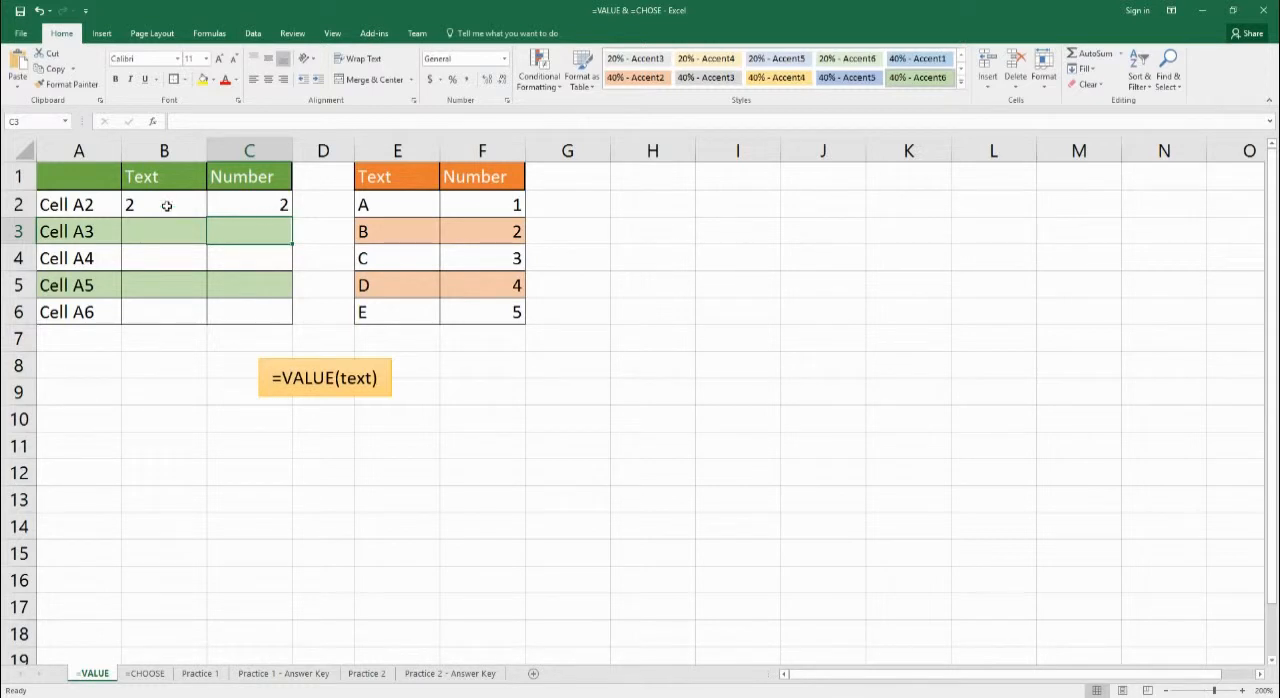
# Fill the RIGHT formula from B2 down through B6 without formatting.
pyautogui.click(200, 212)
pyautogui.moveTo(206, 217); pyautogui.dragTo(184, 328)
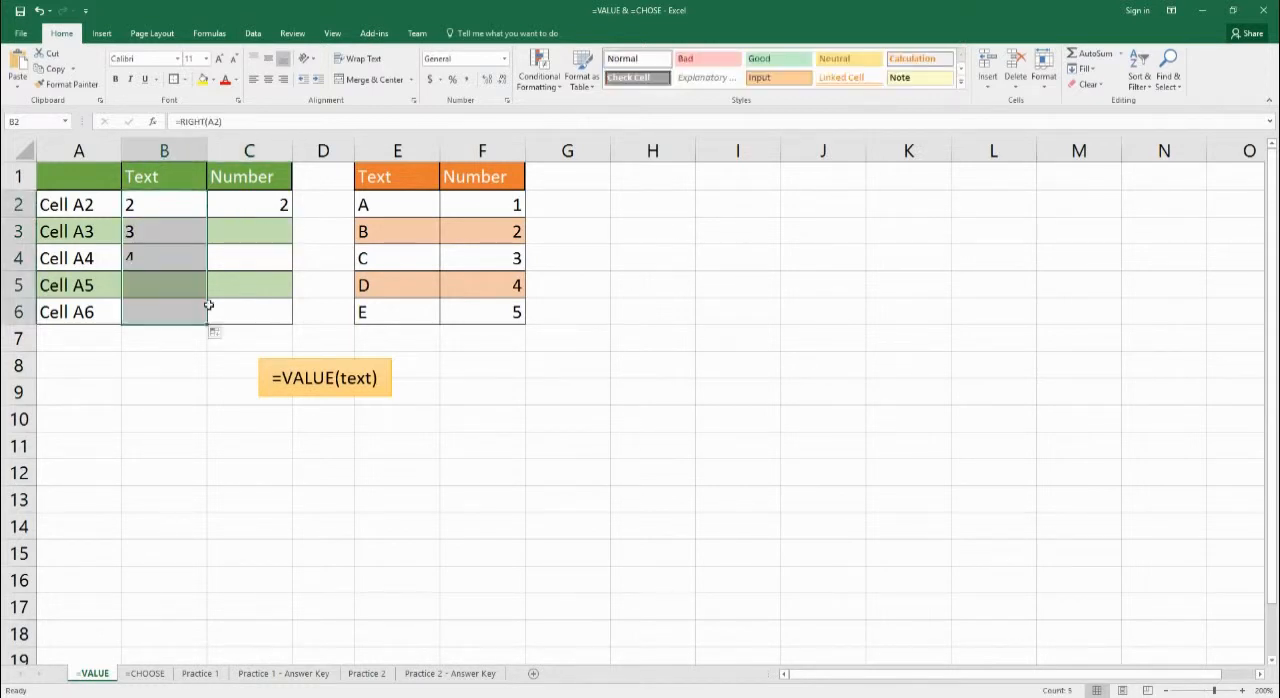
pyautogui.click(216, 332)
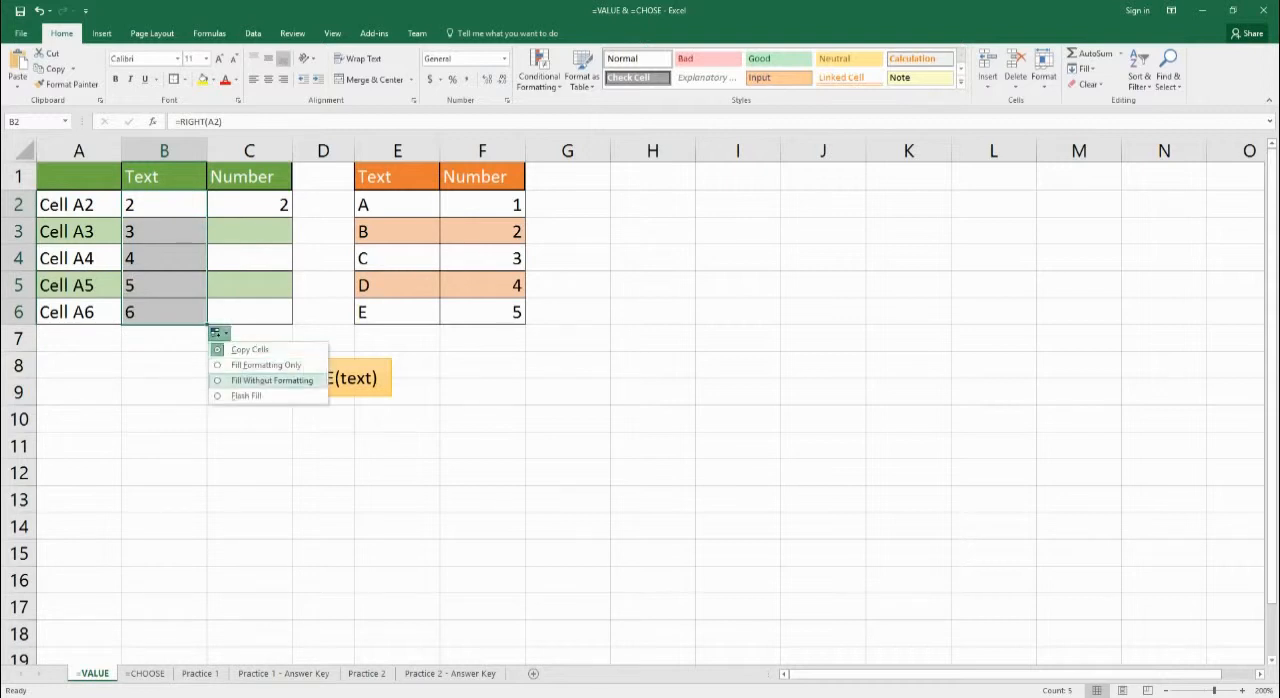
pyautogui.click(218, 379)
pyautogui.click(150, 395)
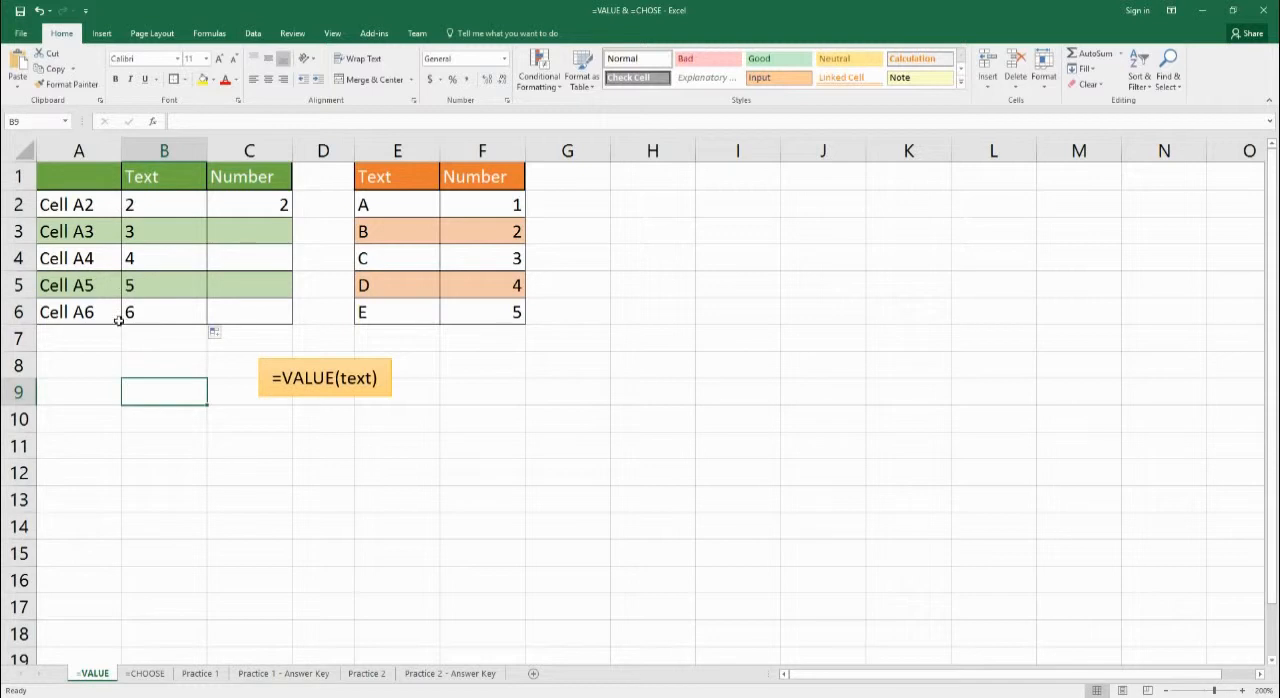
# Fill the VALUE formula from C2 down through C6 without formatting.
pyautogui.click(262, 205)
pyautogui.moveTo(291, 217); pyautogui.dragTo(280, 318)
pyautogui.click(299, 332)
pyautogui.click(345, 380)
pyautogui.click(185, 364)
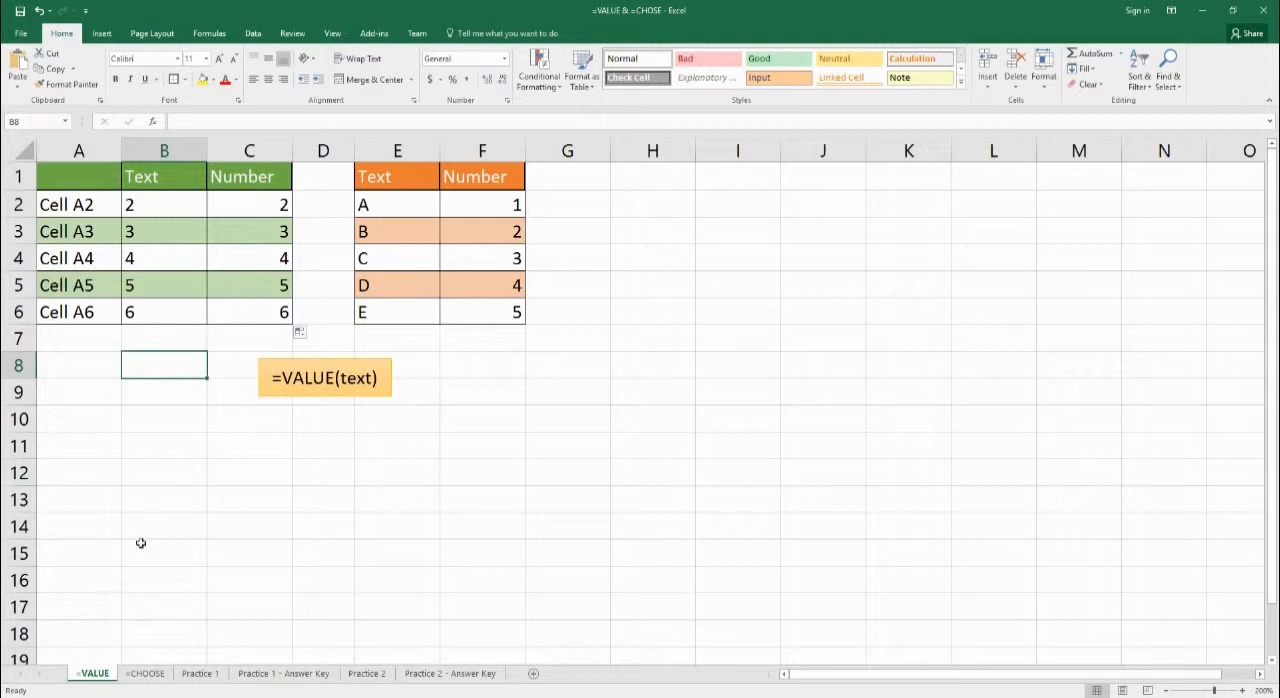
# On the =CHOOSE sheet, begin a CHOOSE formula in cell D2 with D1 as the index number.
pyautogui.click(147, 673)
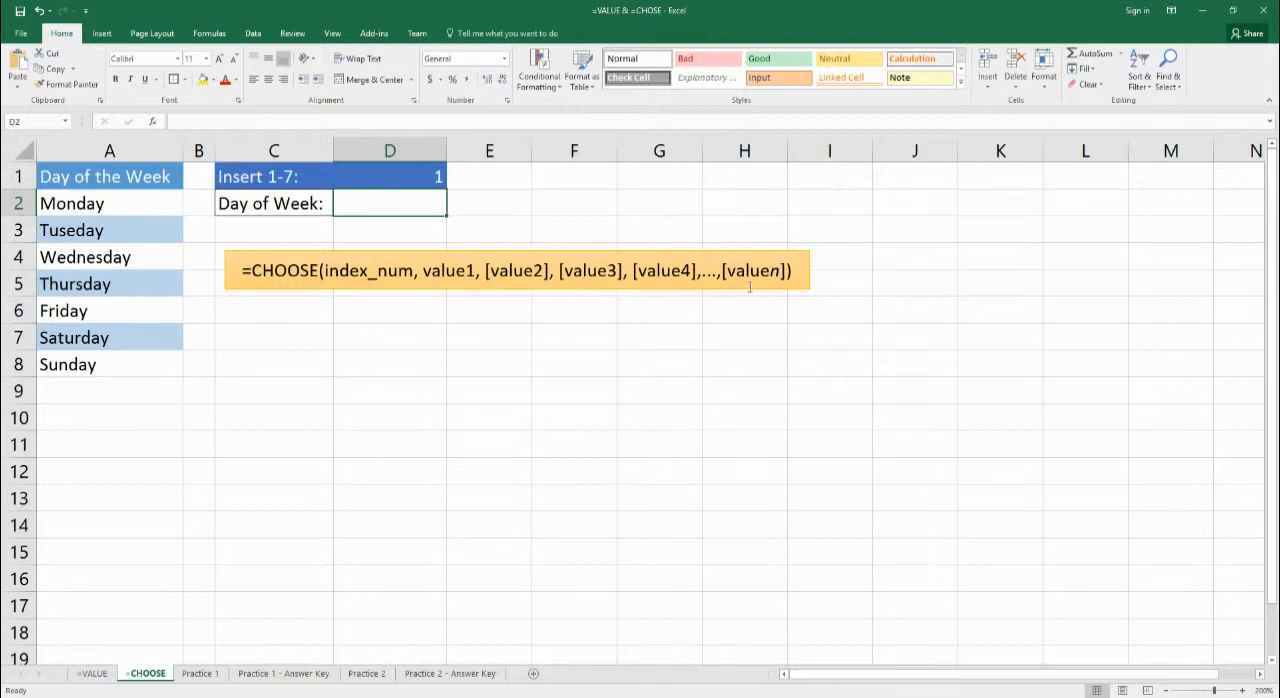
pyautogui.doubleClick(400, 210)
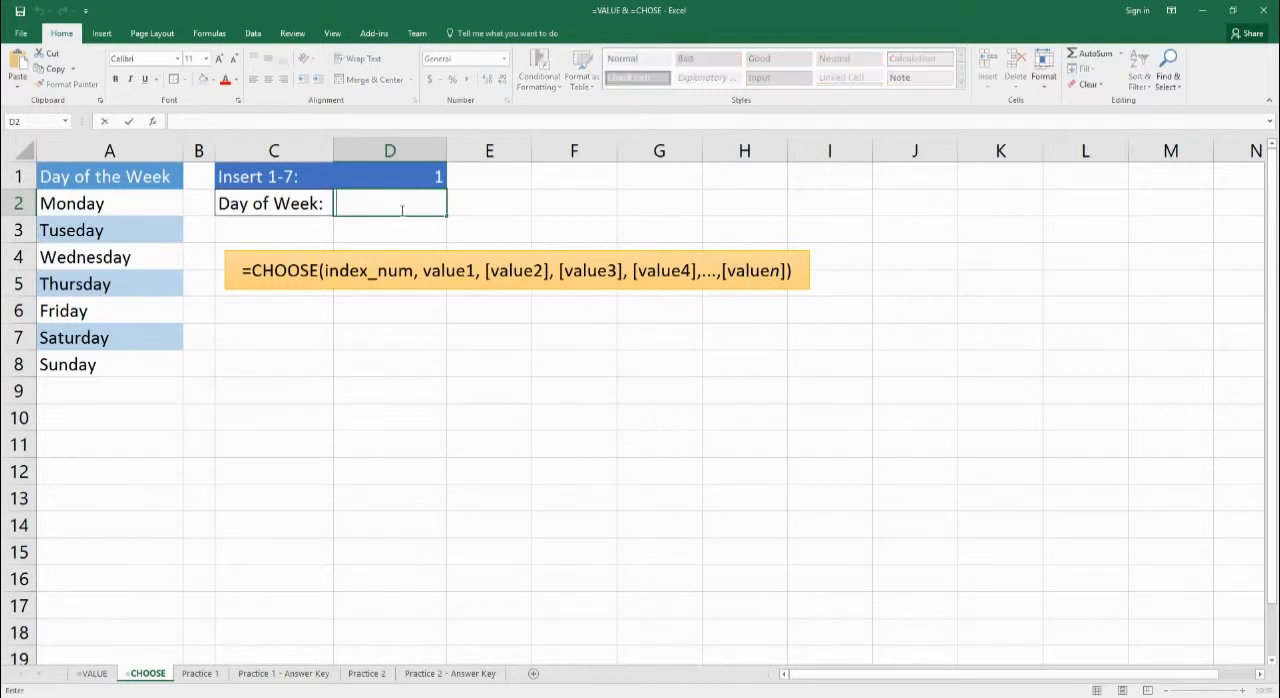
pyautogui.write('=')
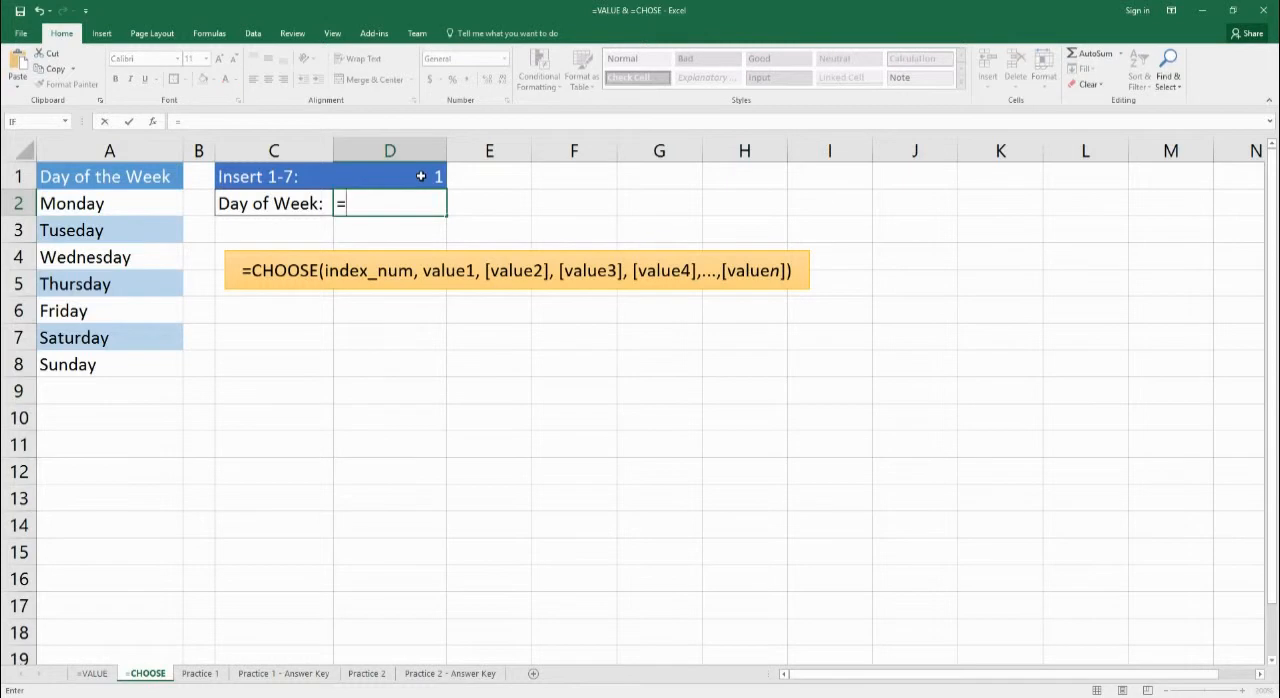
pyautogui.write('choose(')
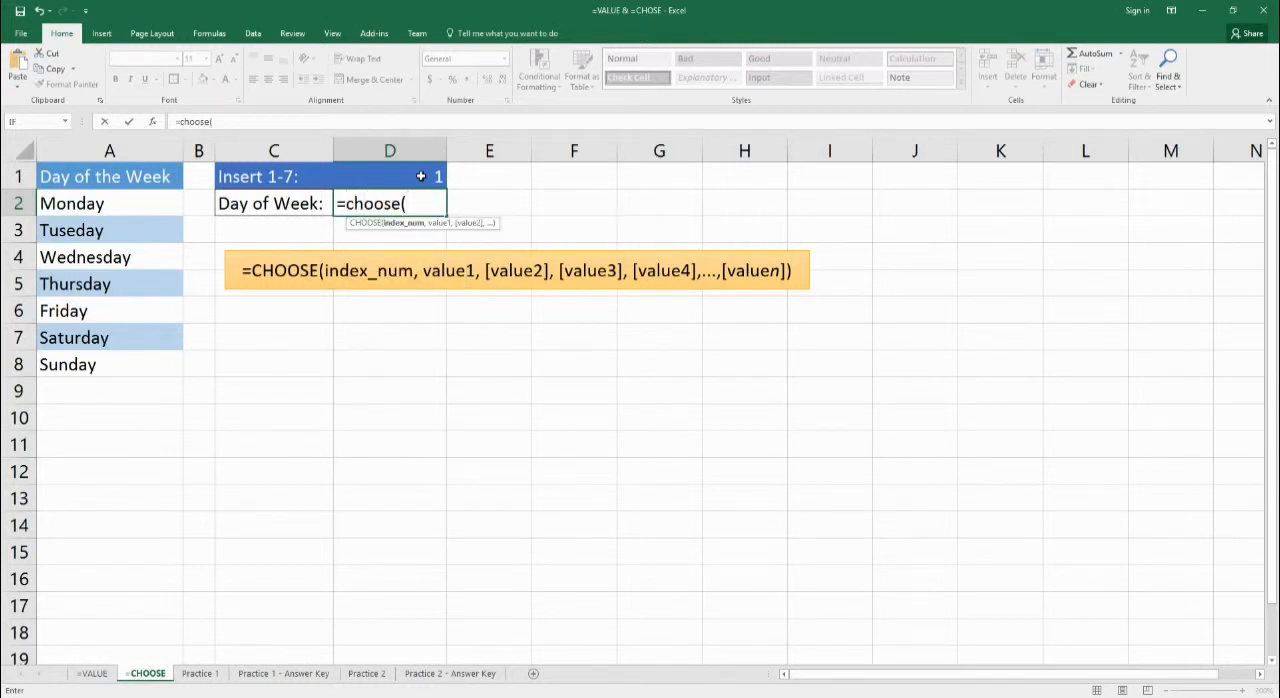
pyautogui.click(421, 176)
pyautogui.write(',')
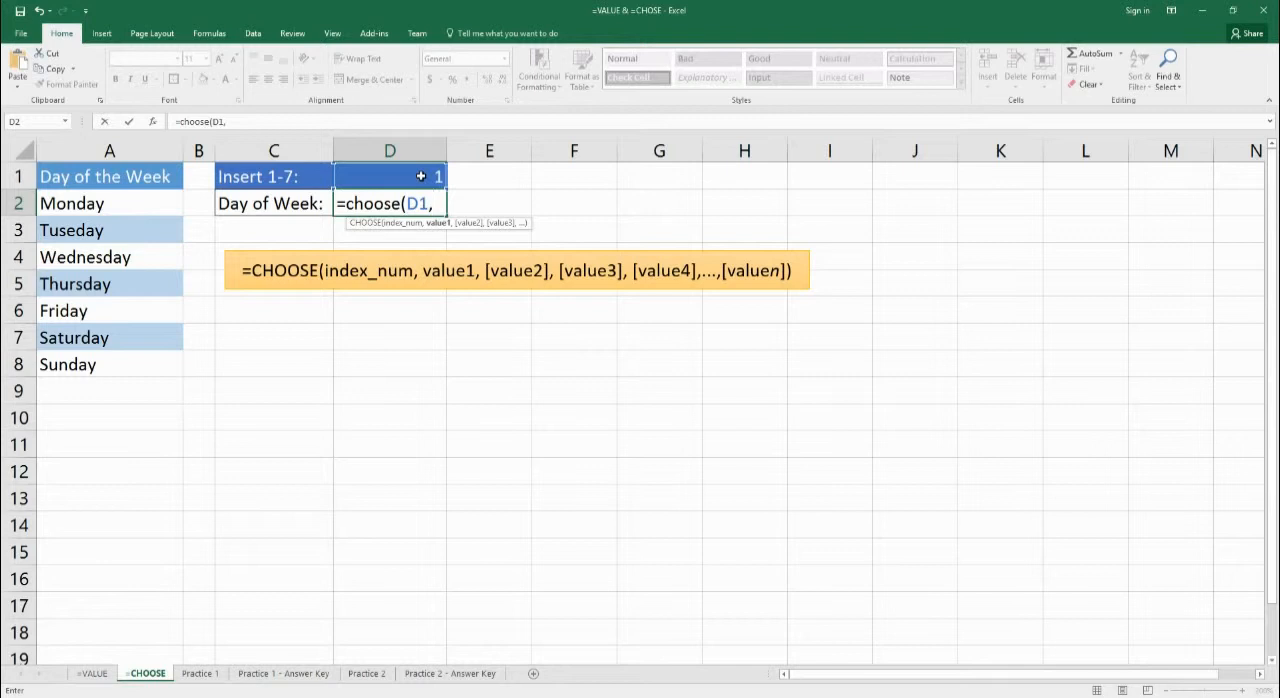
# Complete the CHOOSE formula with the weekday cells A2, A3, A4, A5, A6, A7 and A8 as its separate values.
pyautogui.click(98, 215)
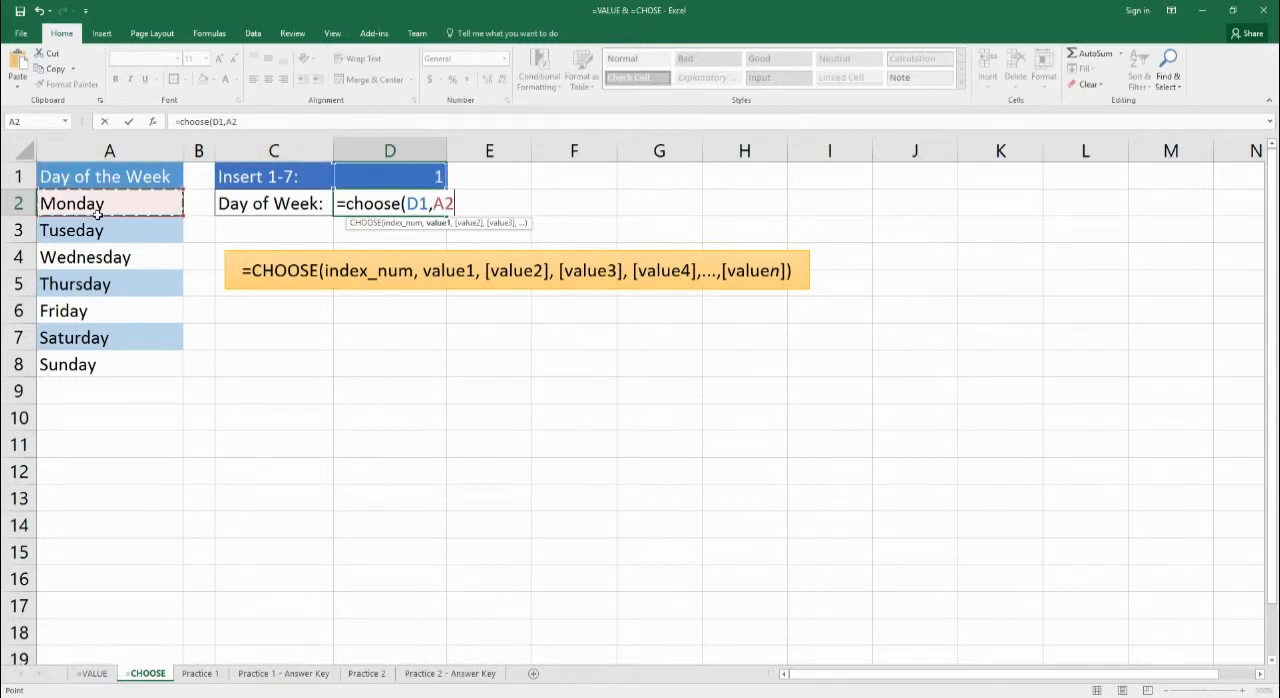
pyautogui.write(',')
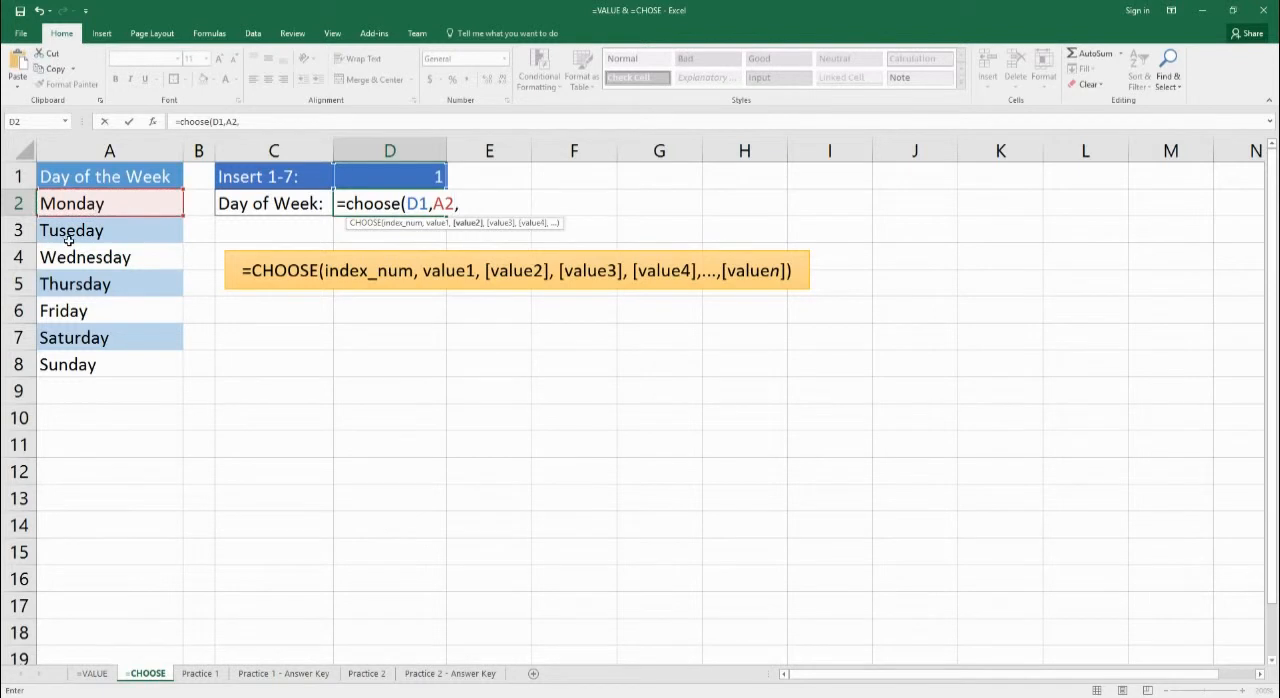
pyautogui.click(72, 236)
pyautogui.write(',')
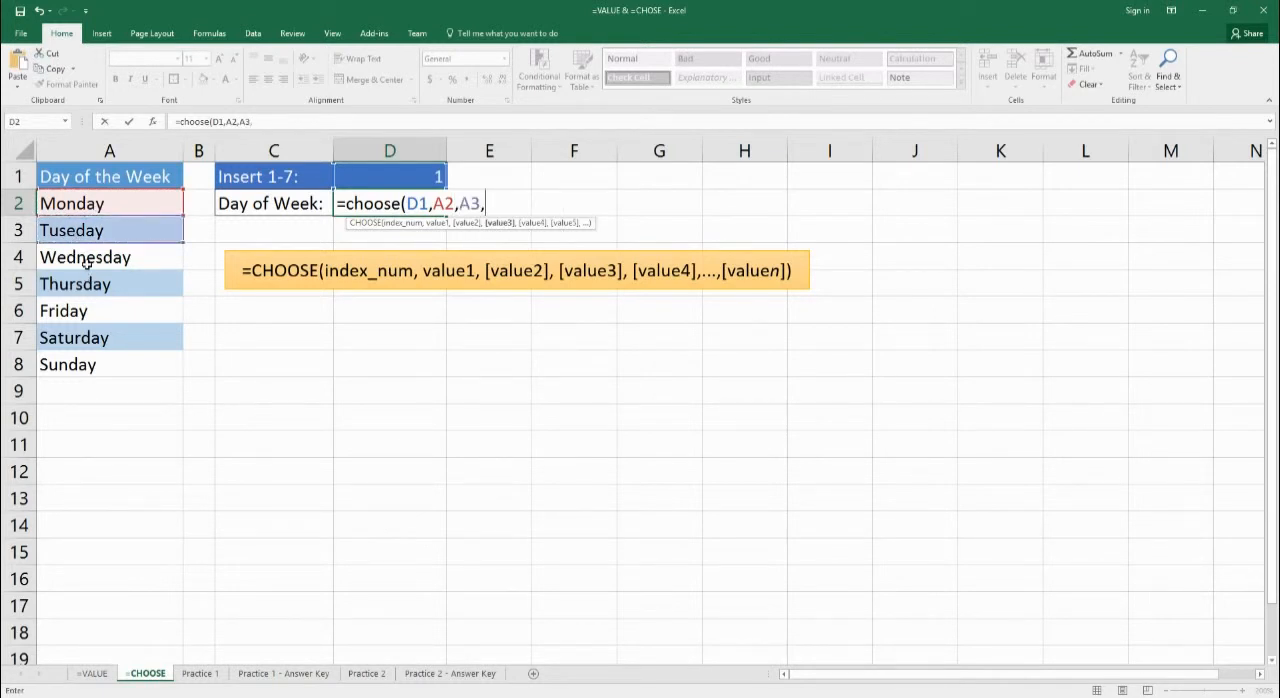
pyautogui.click(86, 262)
pyautogui.write(',')
pyautogui.click(87, 286)
pyautogui.write(',')
pyautogui.click(91, 323)
pyautogui.write(',')
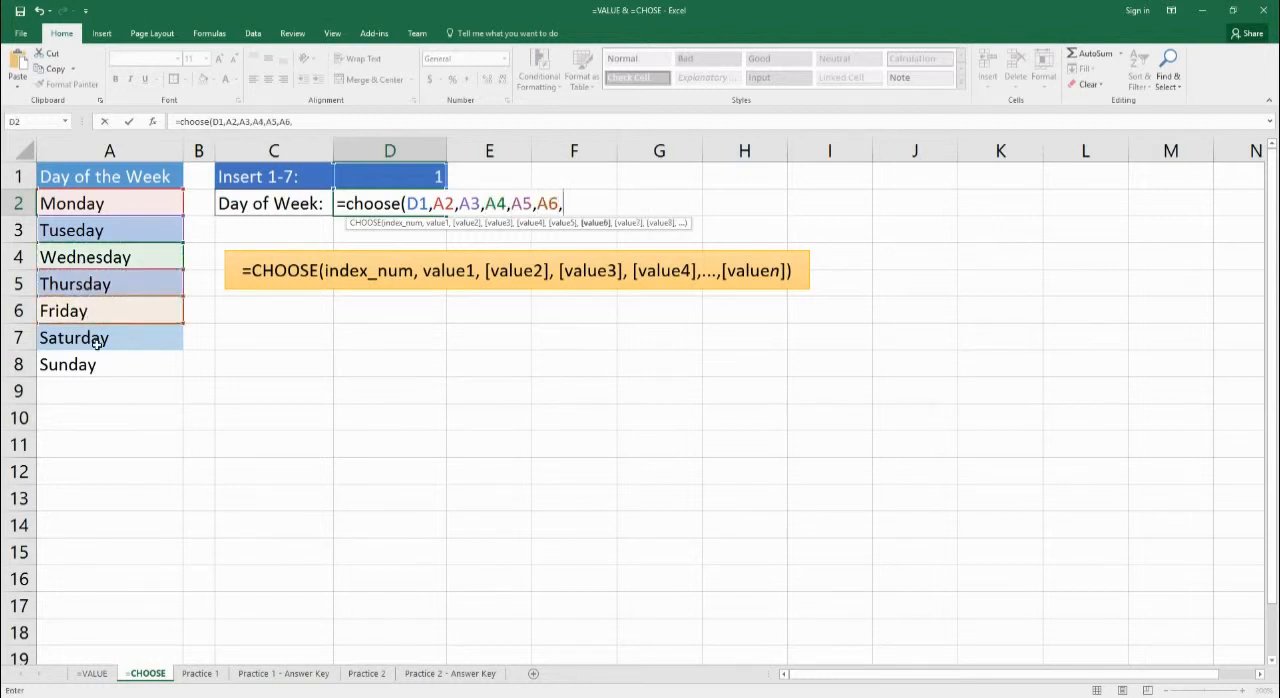
pyautogui.click(96, 341)
pyautogui.write(',')
pyautogui.click(100, 367)
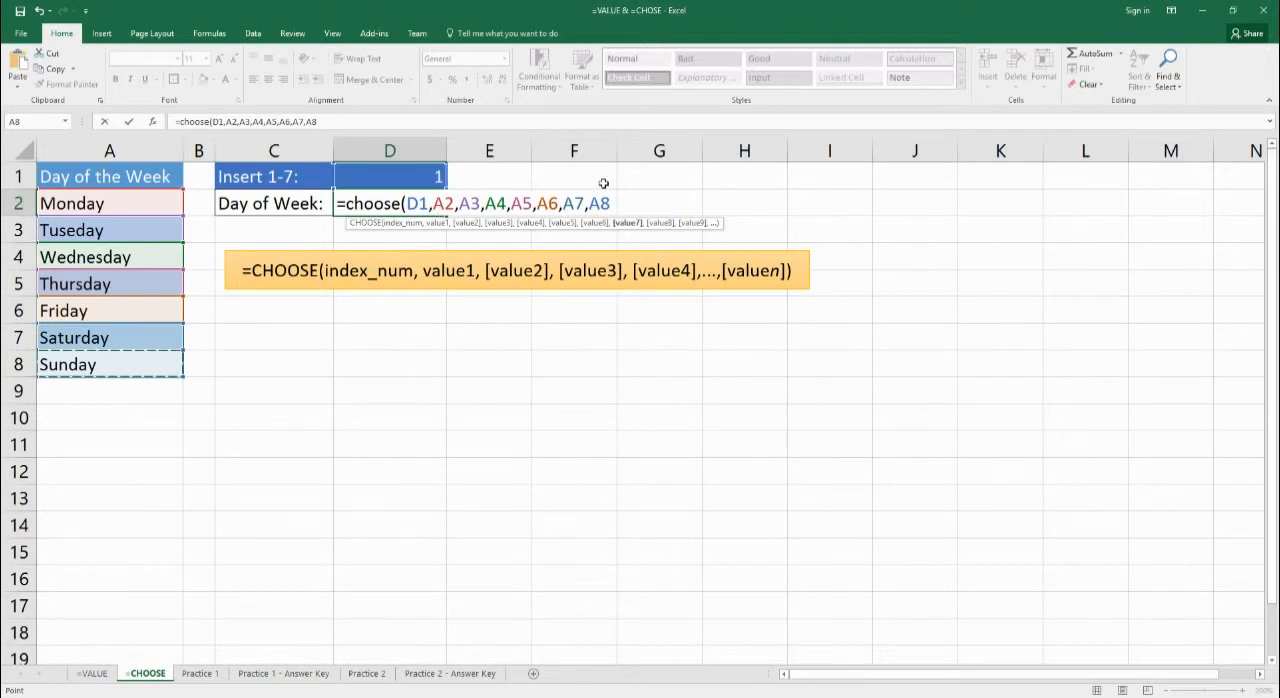
pyautogui.write(')')
pyautogui.press('Return')
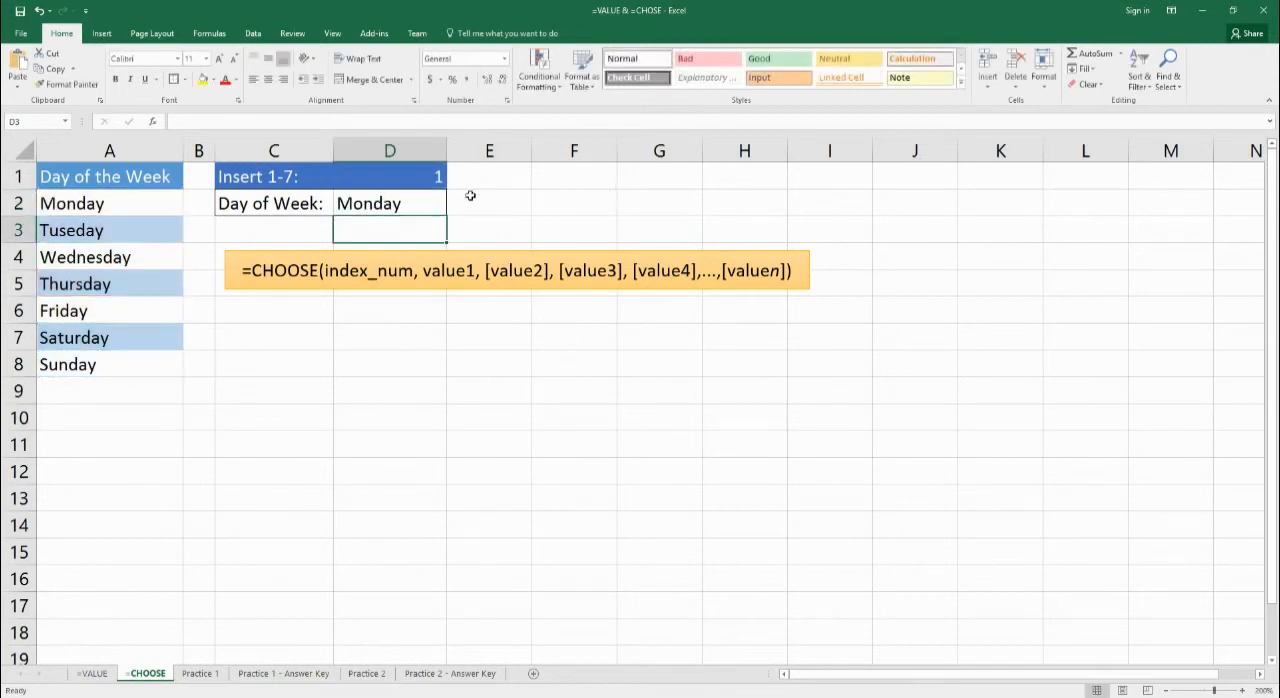
# Test the CHOOSE formula by setting the index number in D1 to 2 and then to 6.
pyautogui.click(413, 186)
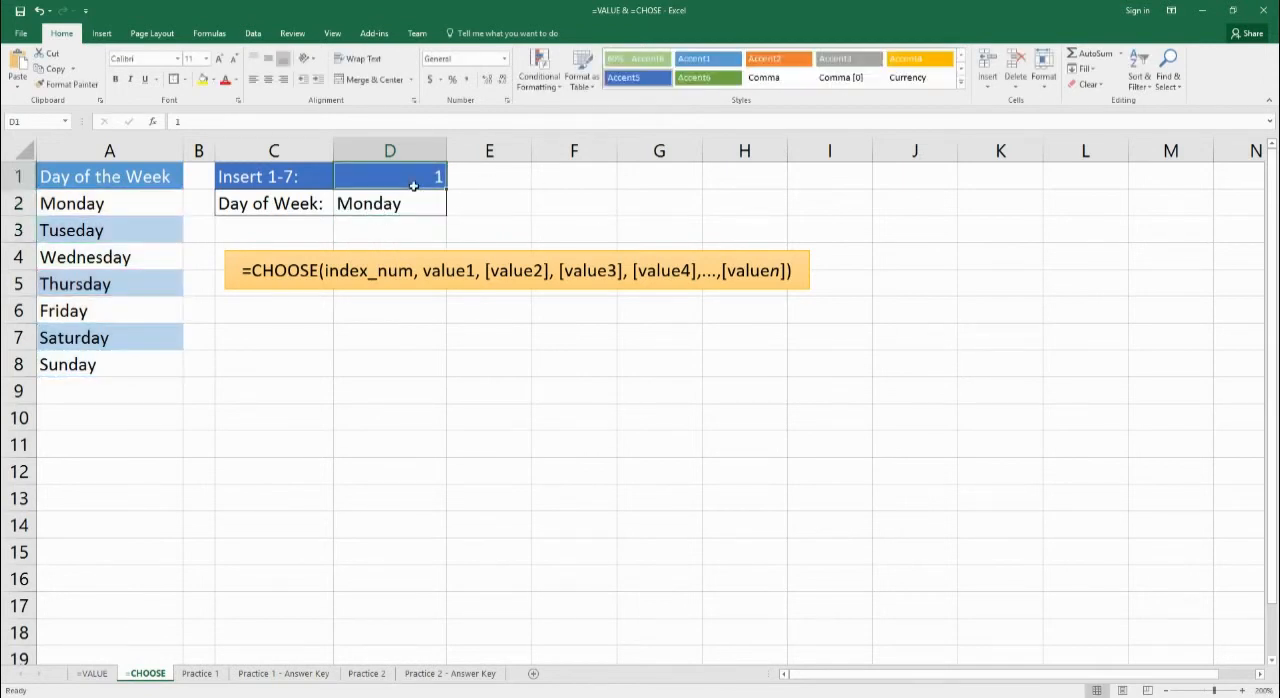
pyautogui.write('2')
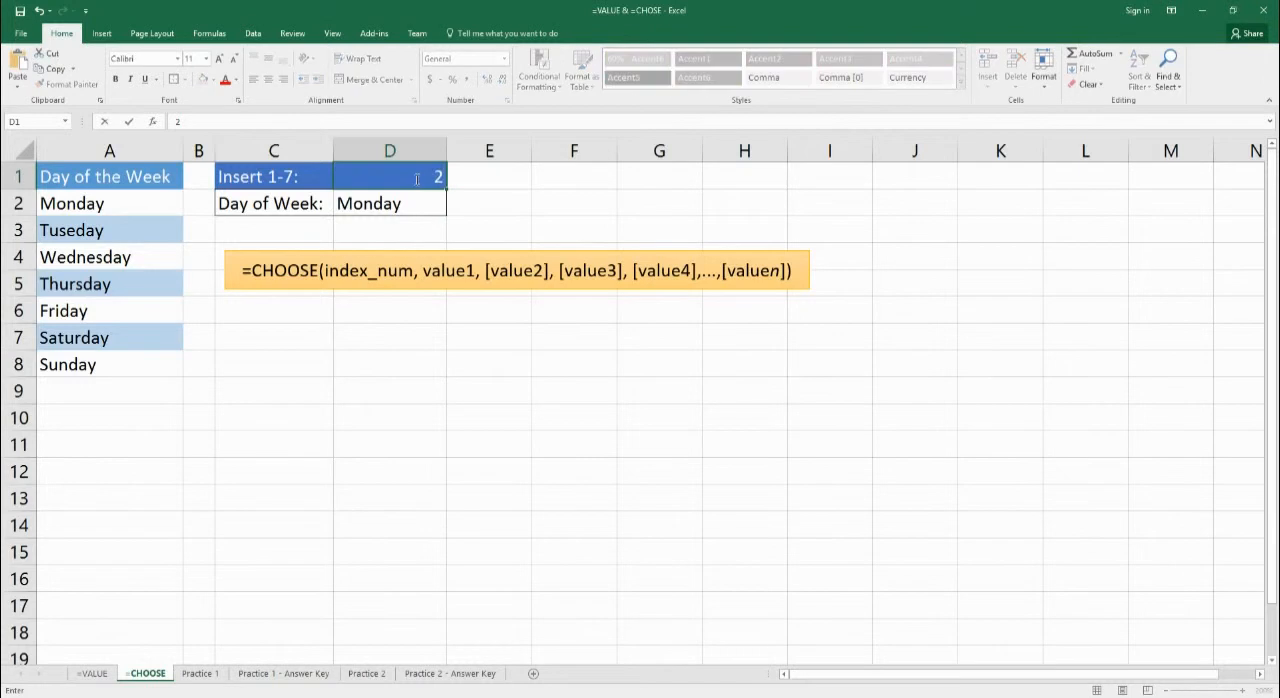
pyautogui.press('Return')
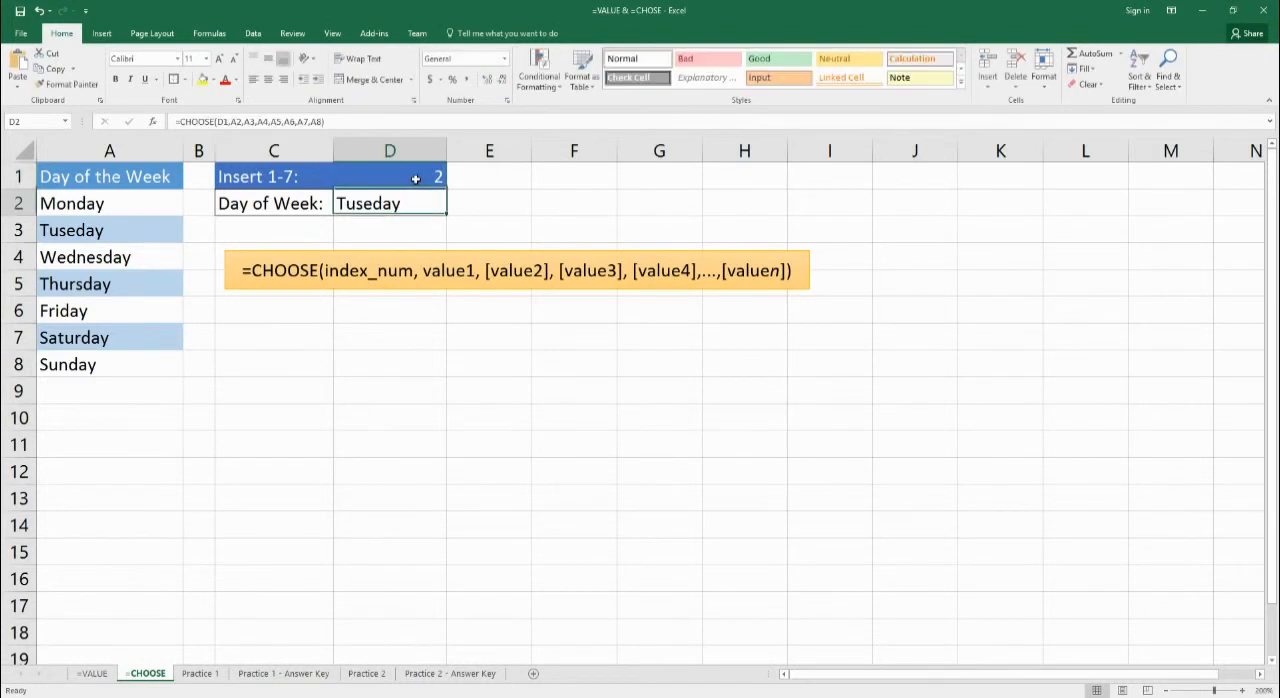
pyautogui.click(416, 178)
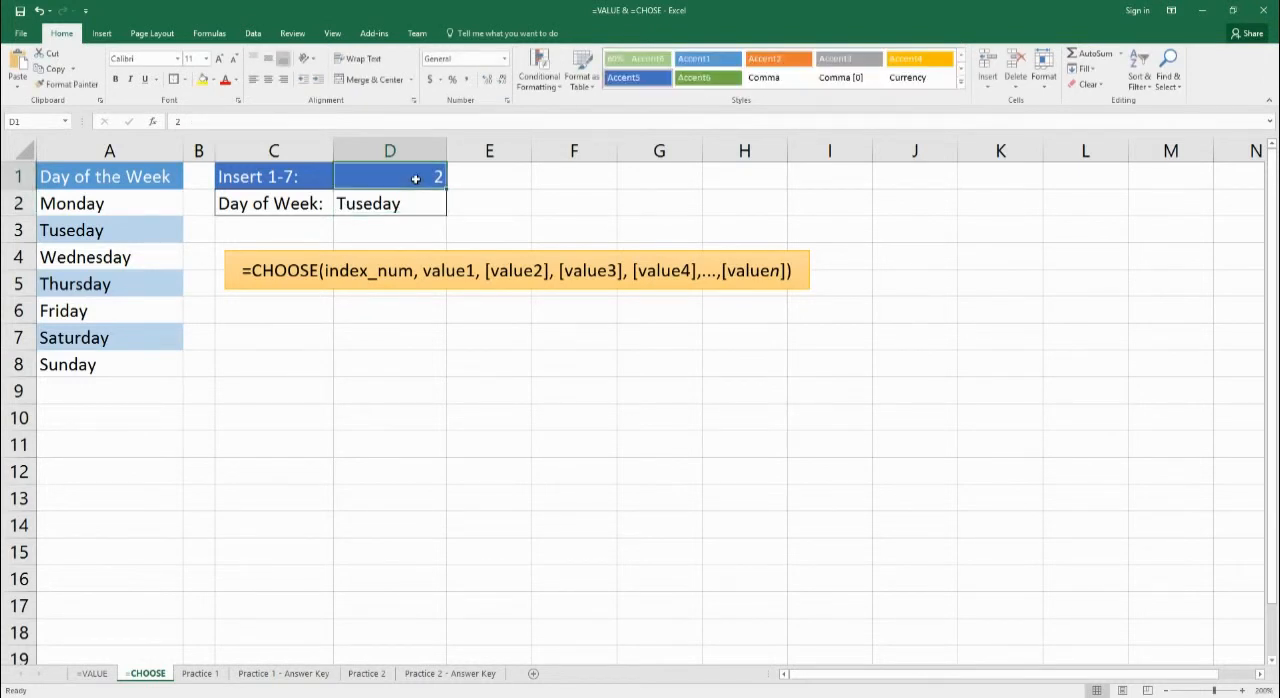
pyautogui.write('6')
pyautogui.press('Return')
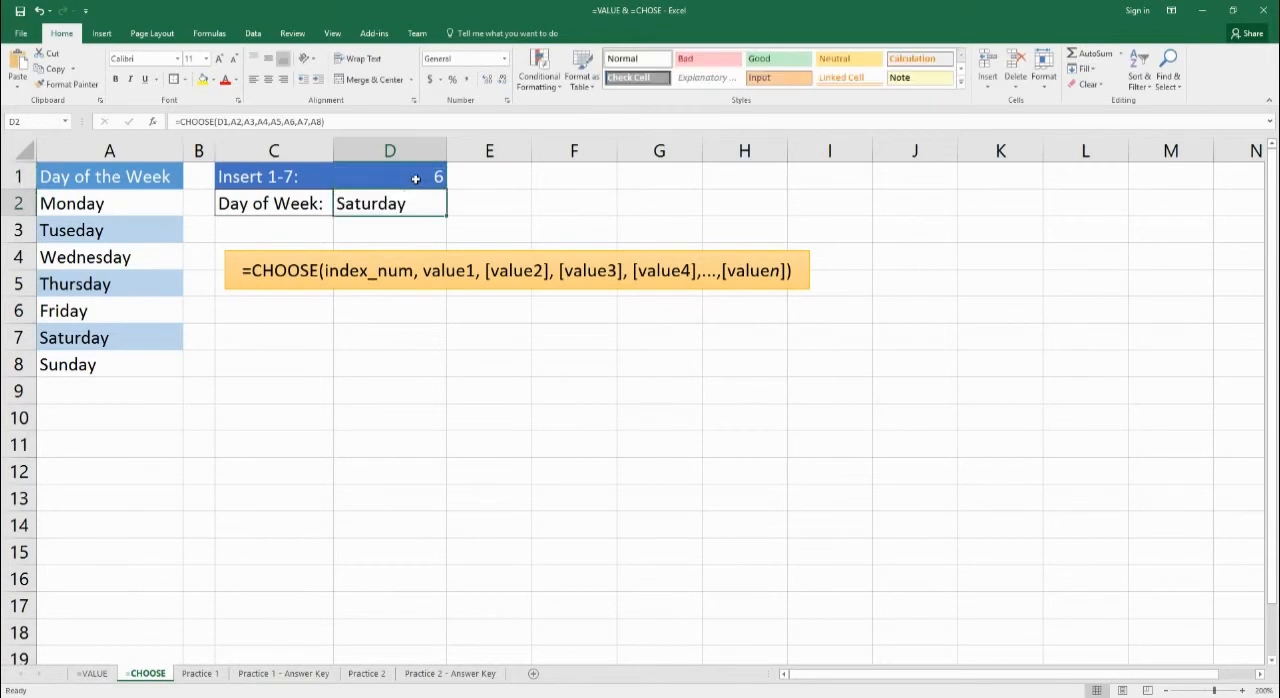
# Test the CHOOSE formula with an out-of-range index by setting D1 to 8.
pyautogui.click(416, 178)
pyautogui.write('8')
pyautogui.press('Return')
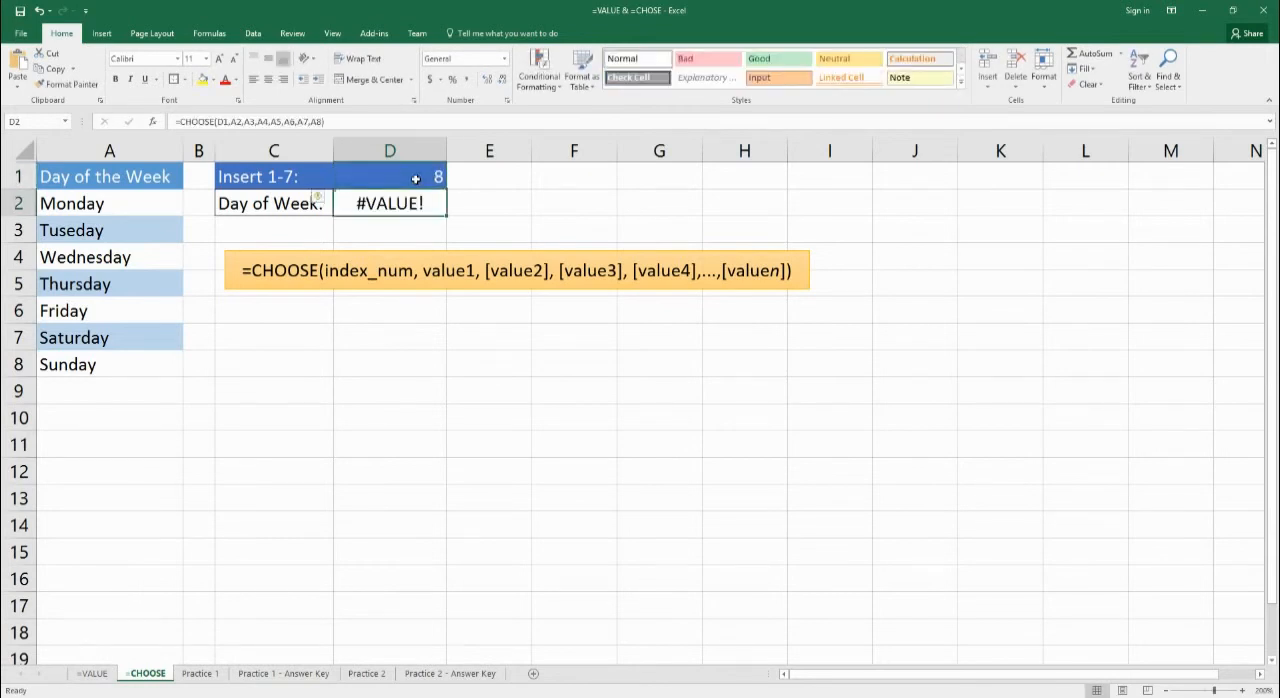
# Wrap the CHOOSE formula in D2 in IFERROR, with "Not a Valid #" as the value returned on error.
pyautogui.doubleClick(376, 202)
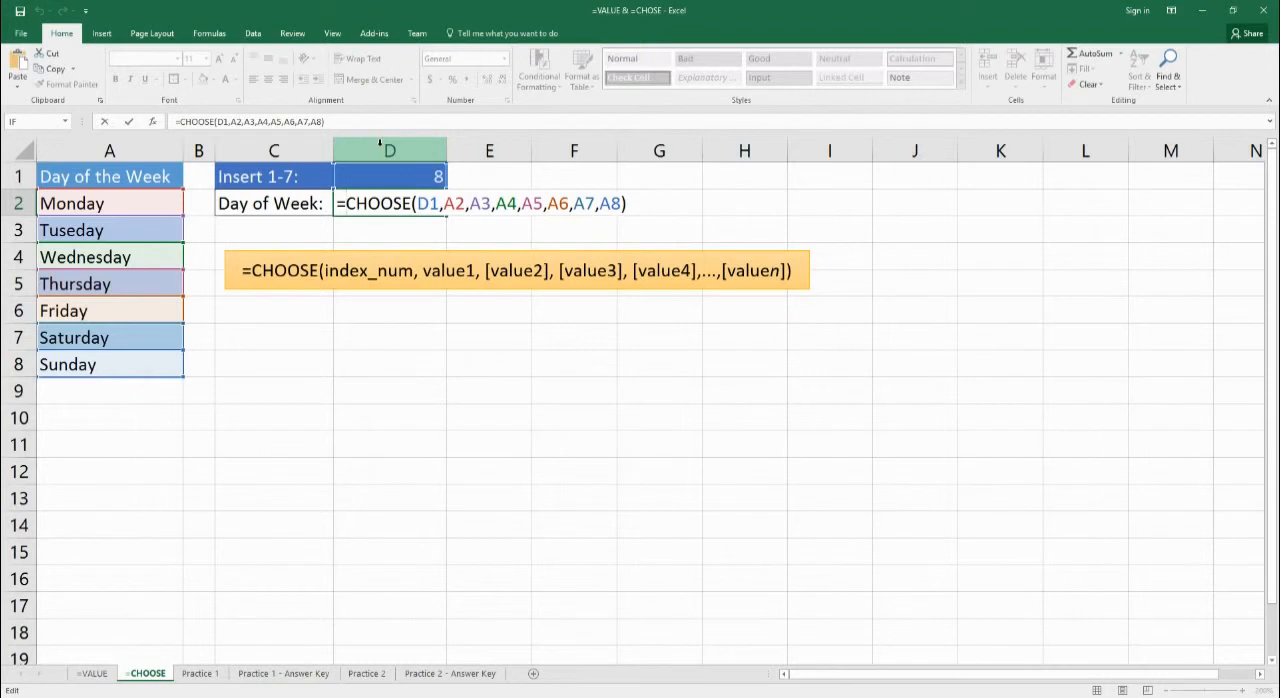
pyautogui.write('iferror')
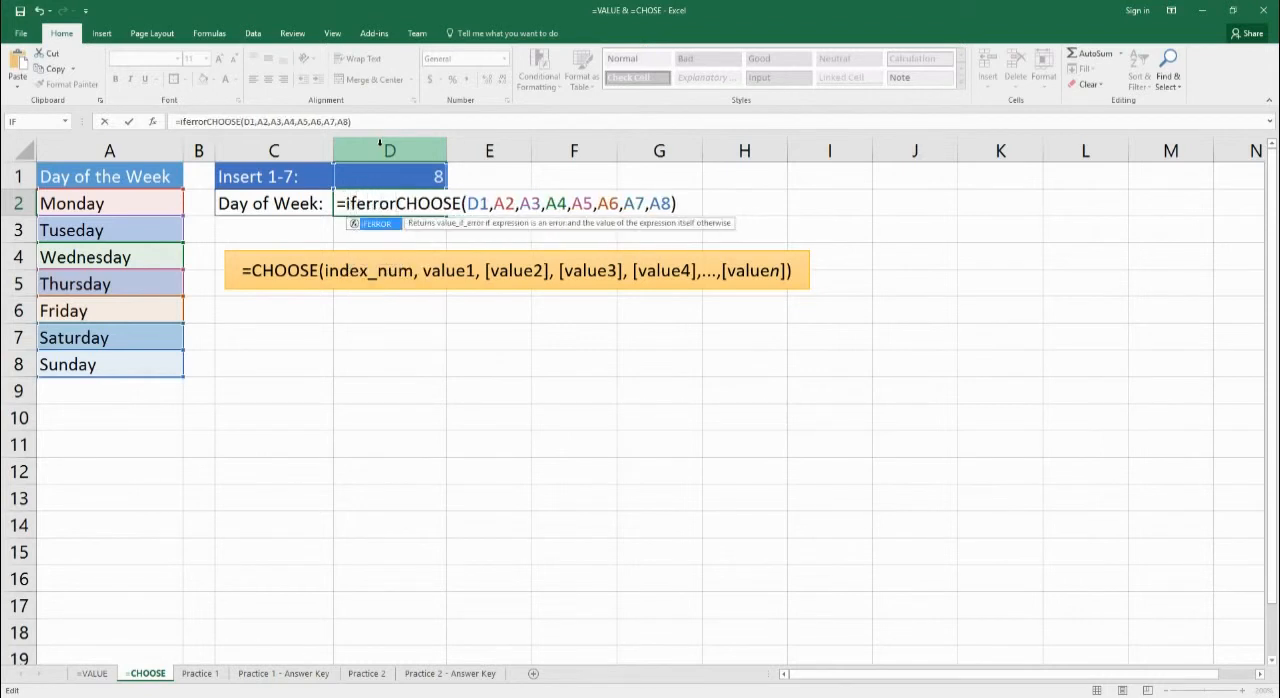
pyautogui.write('(')
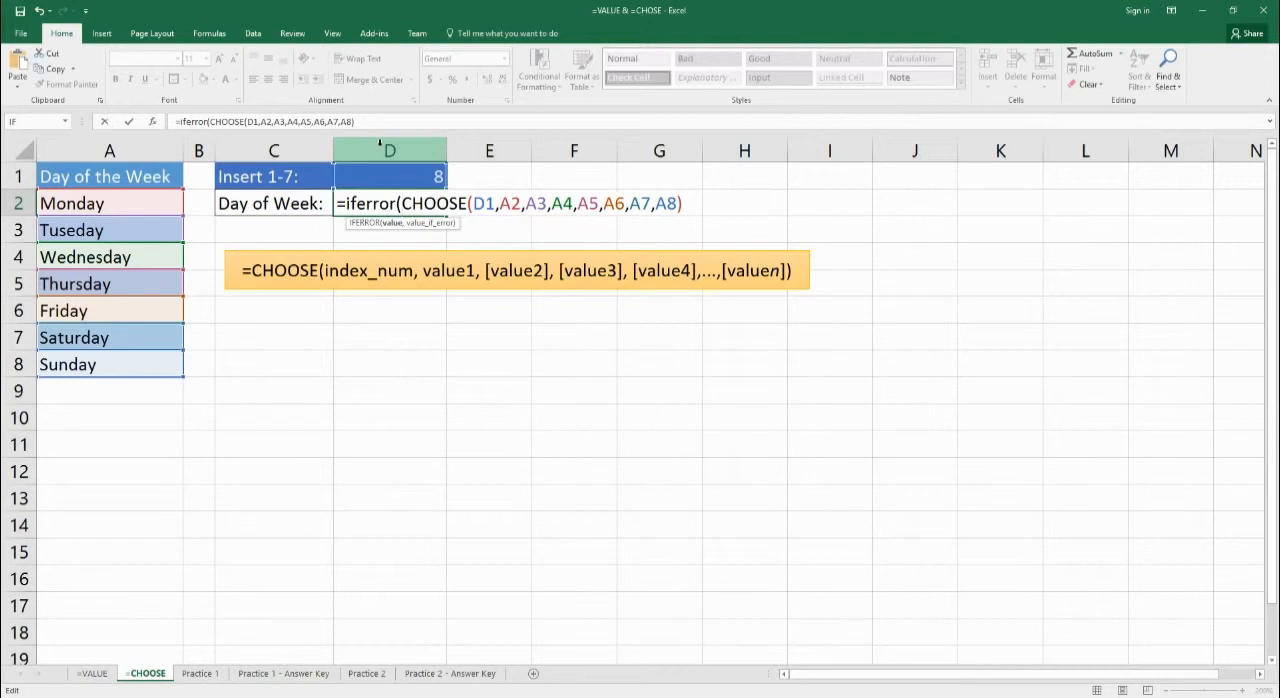
pyautogui.press('End')
pyautogui.write(',"Not a V')
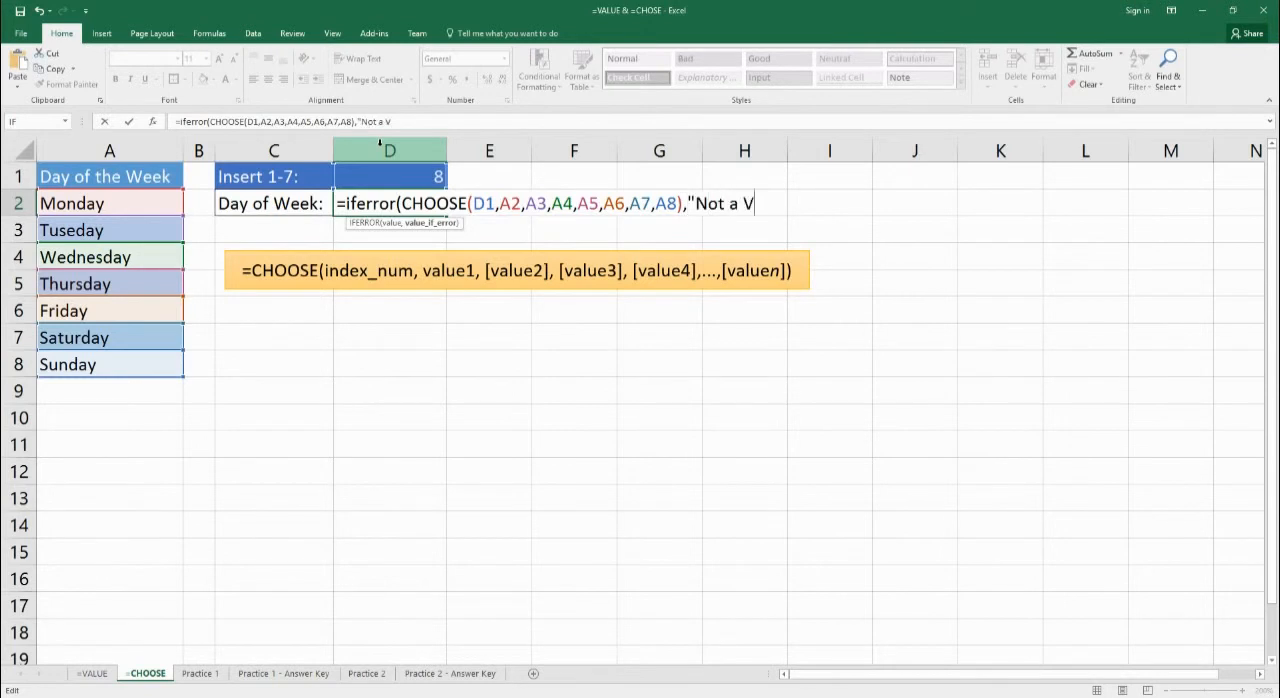
pyautogui.write('alid #"')
pyautogui.press('Return')
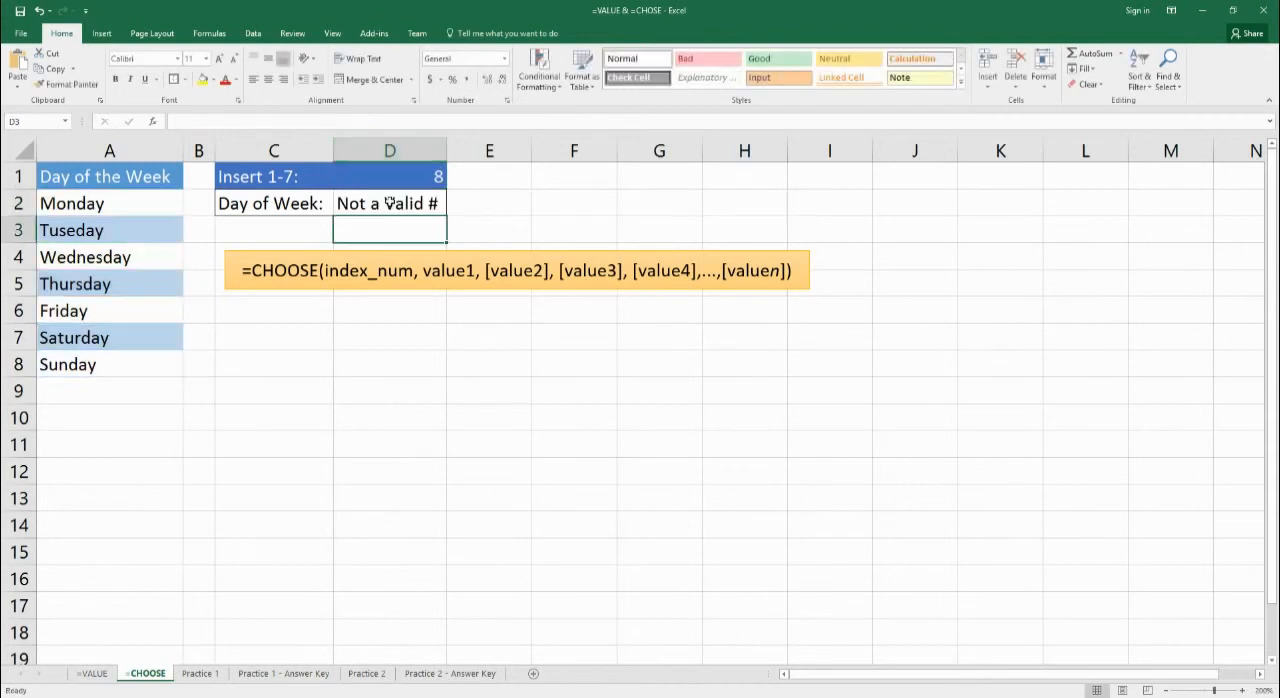
# Test the IFERROR formula with non-numeric input by replacing the index number in D1 with the letter G.
pyautogui.click(416, 203)
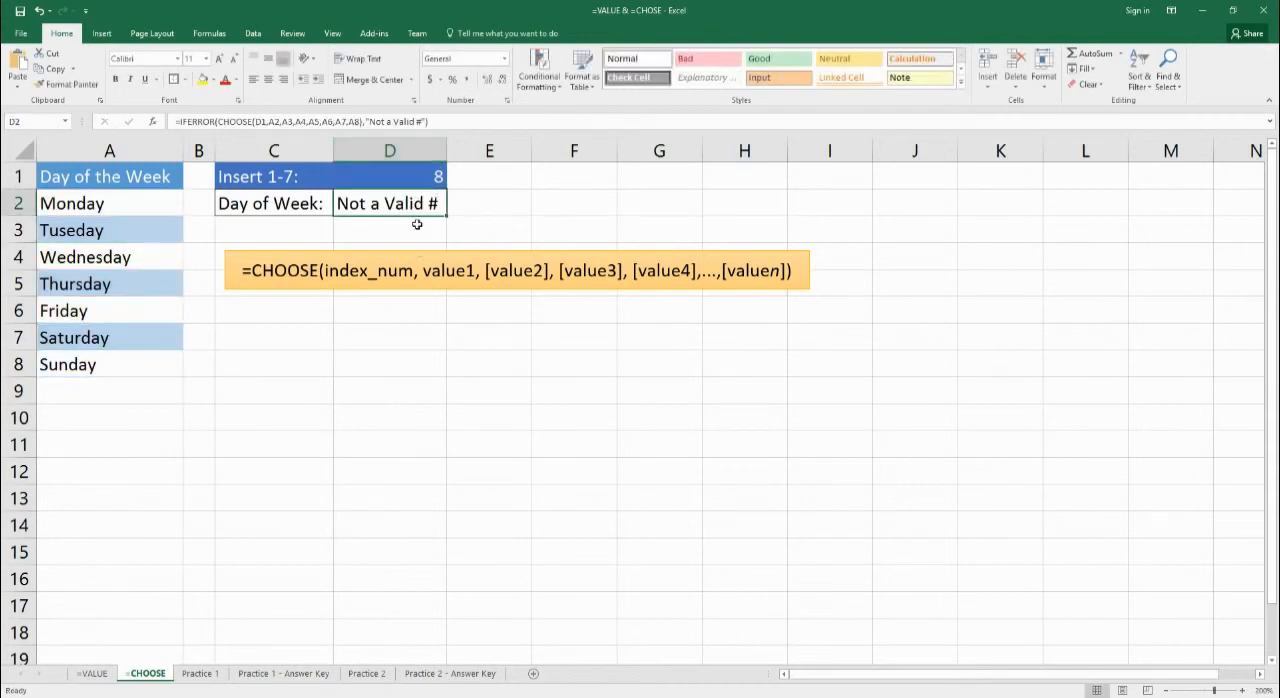
pyautogui.click(437, 182)
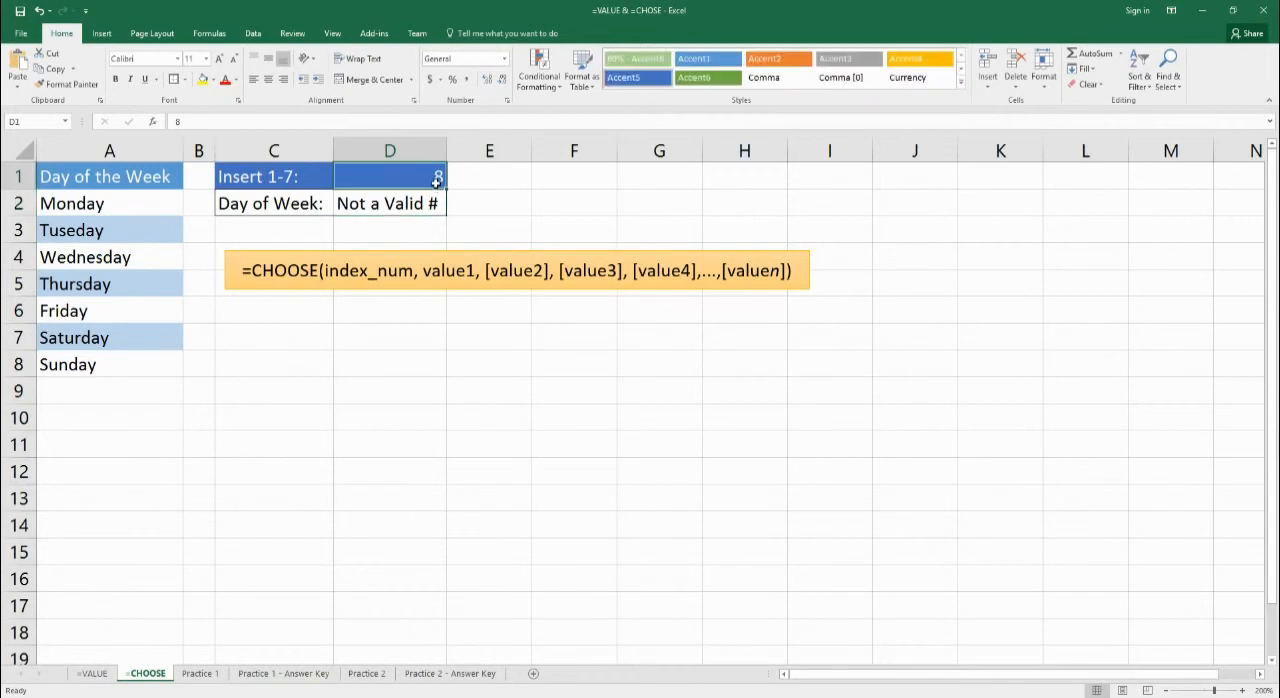
pyautogui.doubleClick(437, 182)
pyautogui.press('BackSpace')
pyautogui.write('G')
pyautogui.press('Return')
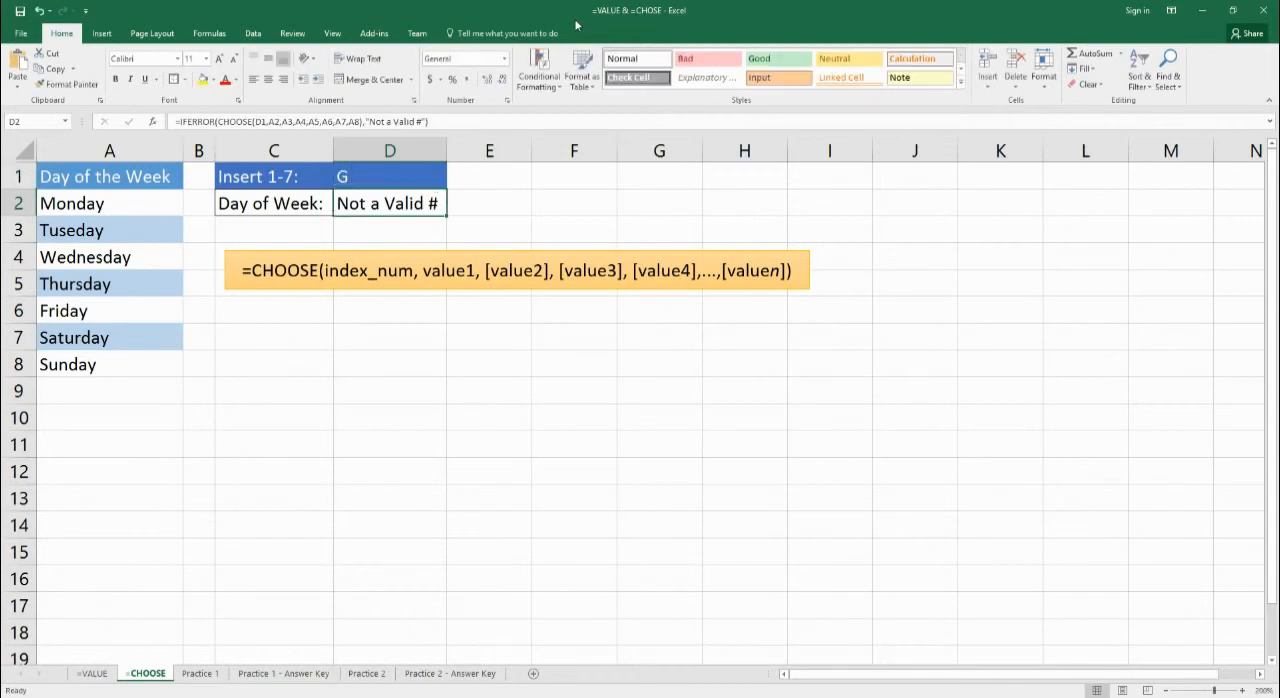
# Set the index number in D1 to 5.
pyautogui.press('Up')
pyautogui.write('5')
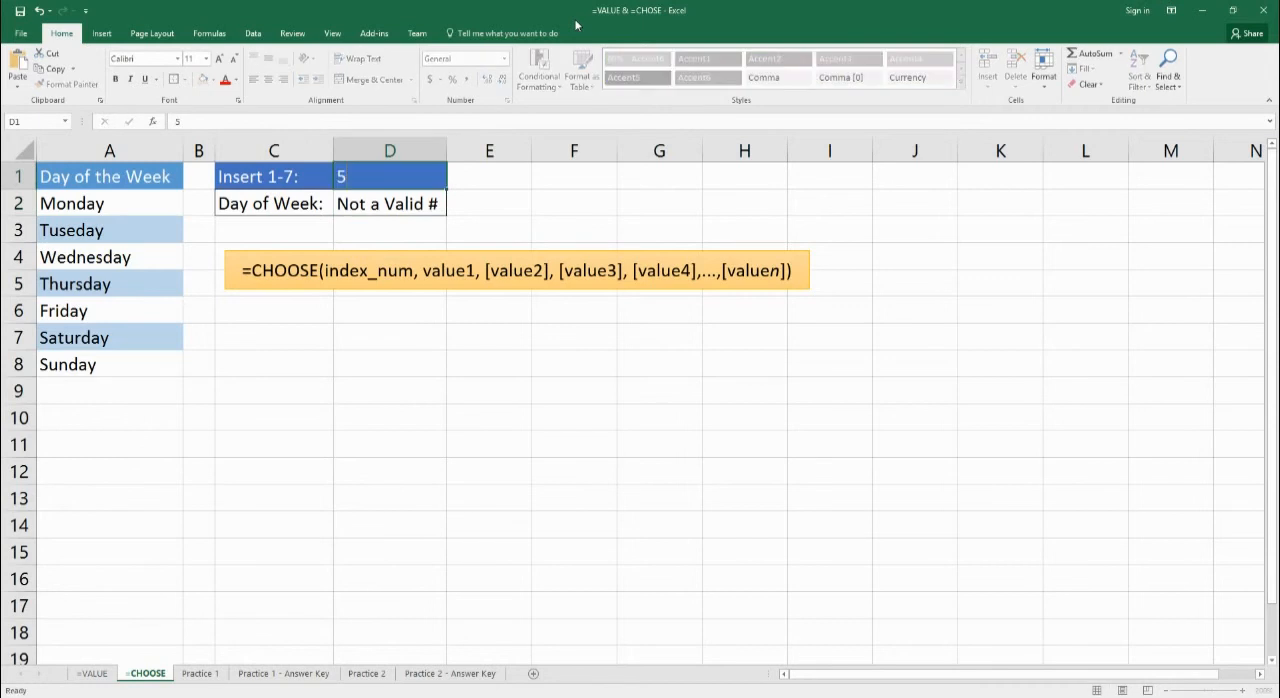
pyautogui.press('Return')
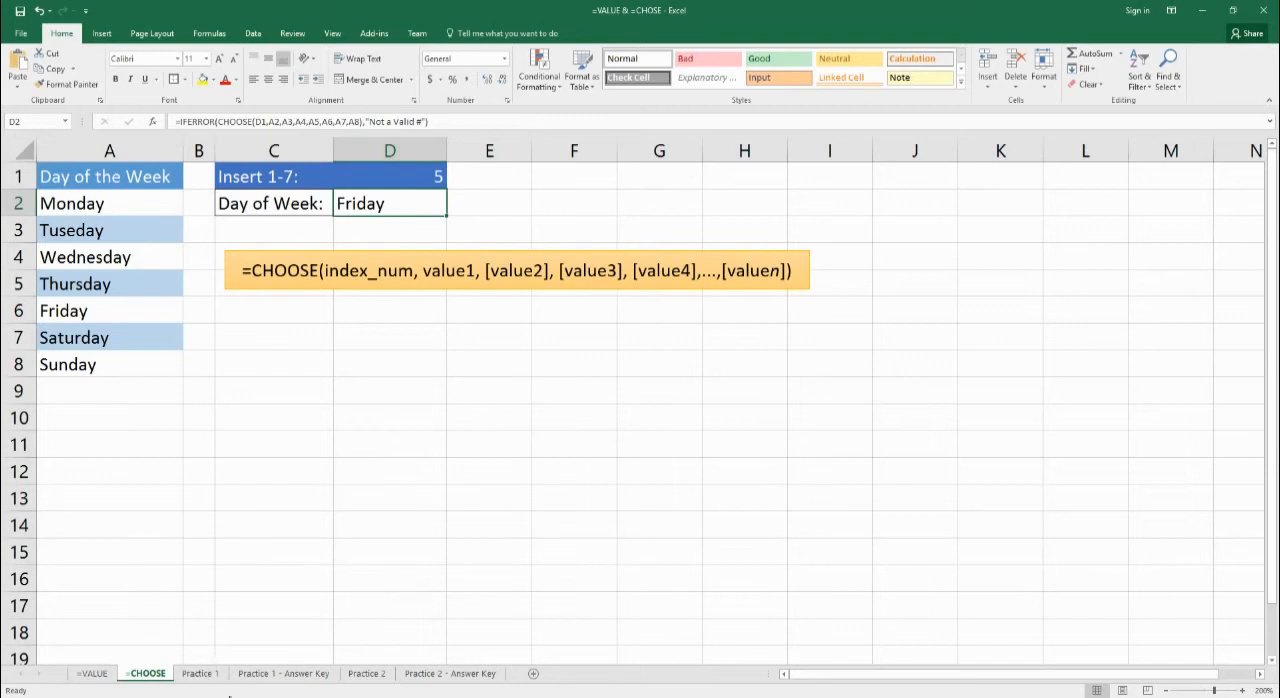
# Review the exercise on the Practice 1 sheet, and the one on Practice 2 with its index cell D1 and formula cell D2.
pyautogui.click(203, 675)
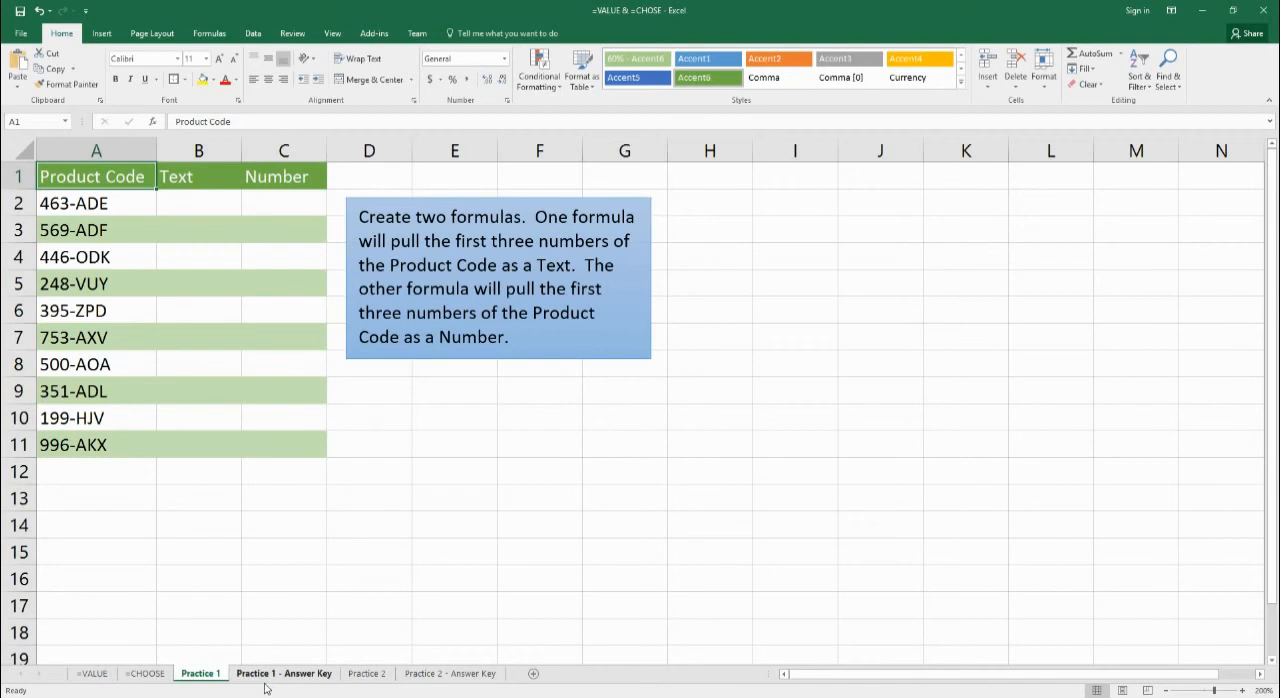
pyautogui.click(371, 680)
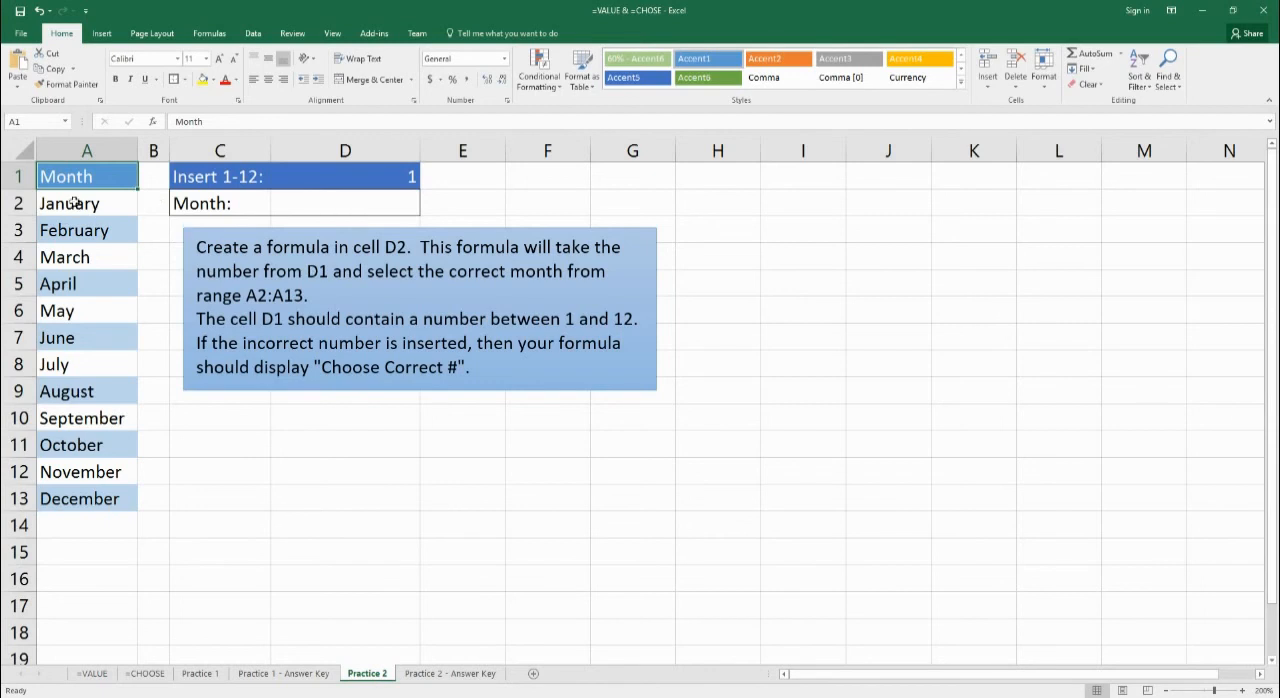
pyautogui.click(370, 186)
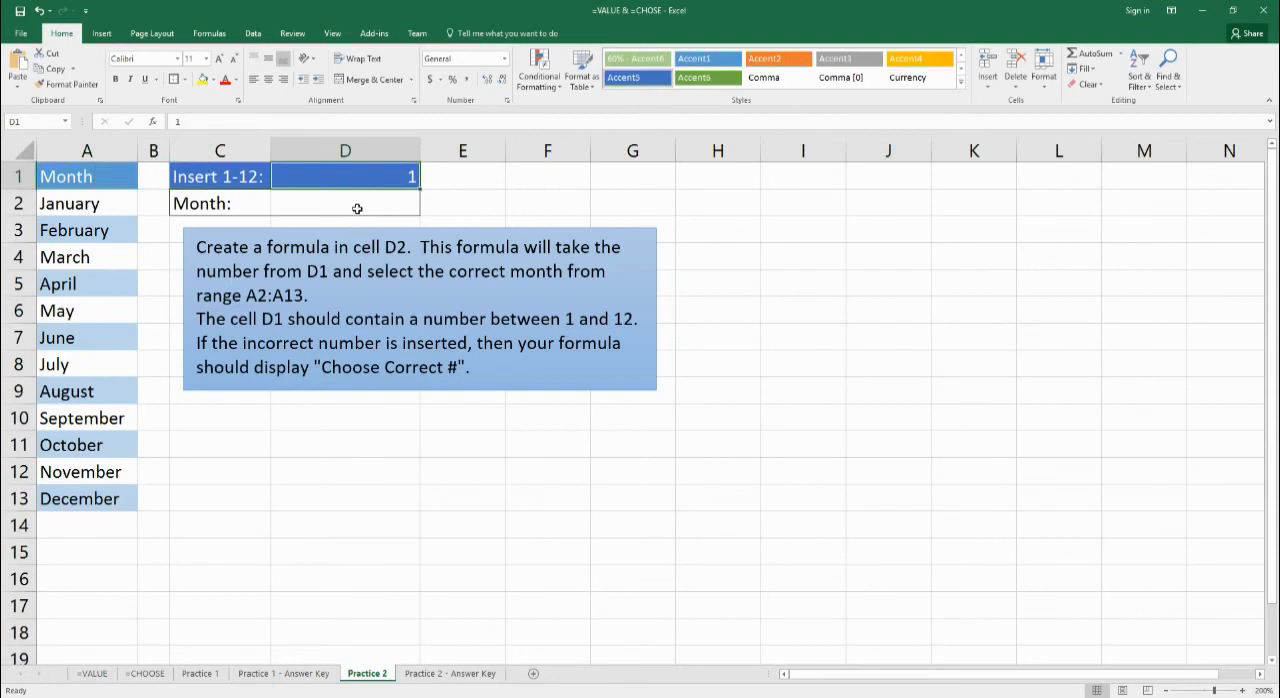
pyautogui.click(357, 208)
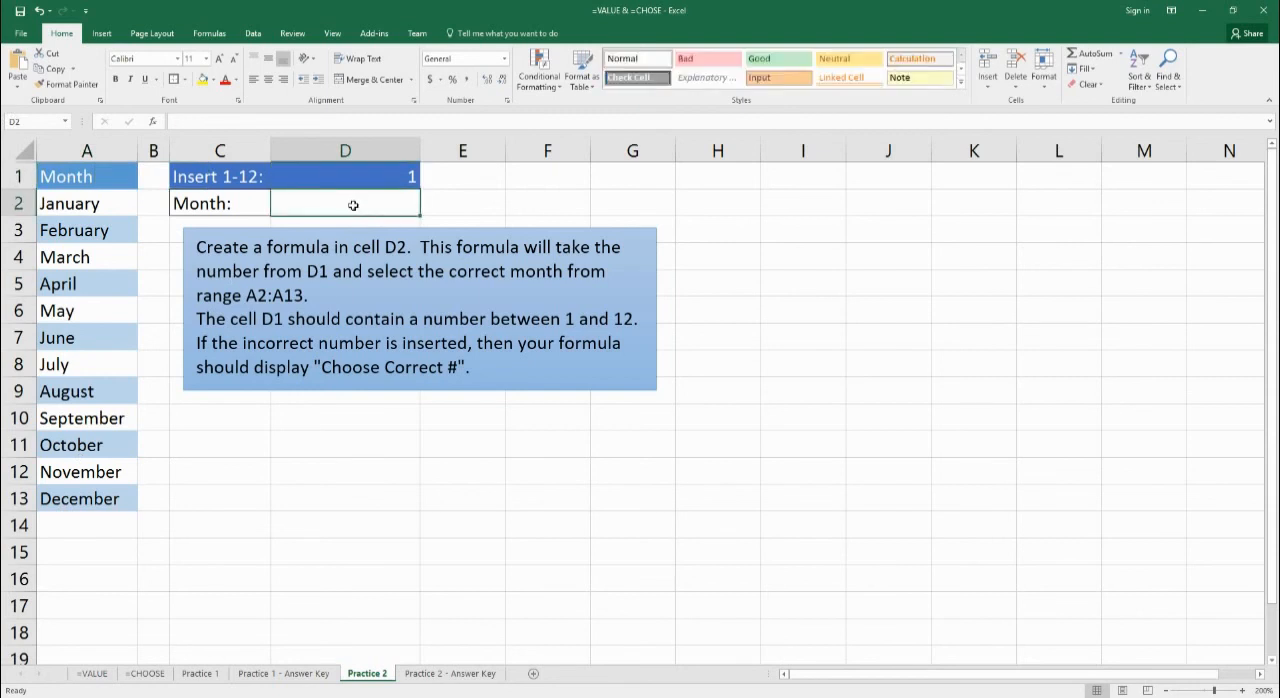